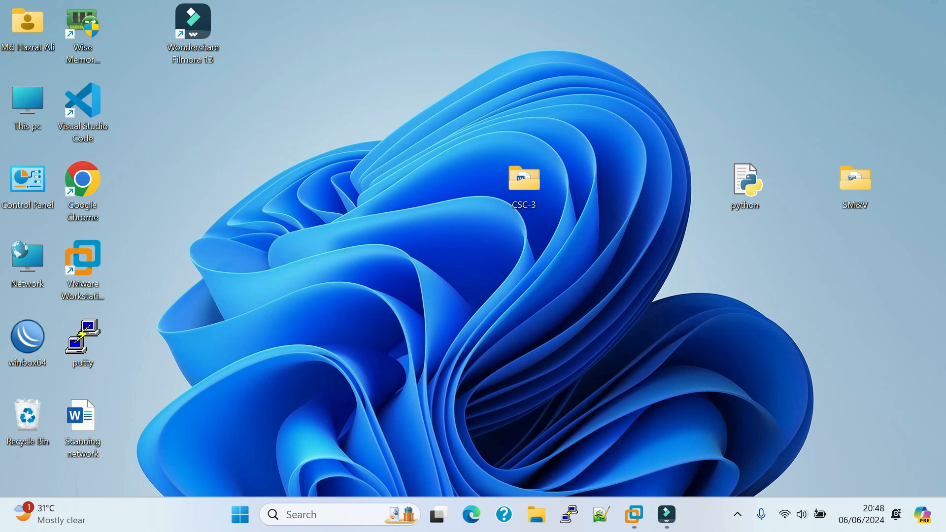
Step: Open VMware Workstation from its desktop shortcut and bring its Home window to the front
{"action": "right_click", "coordinate": [96, 266]}
{"action": "left_click", "coordinate": [146, 121]}
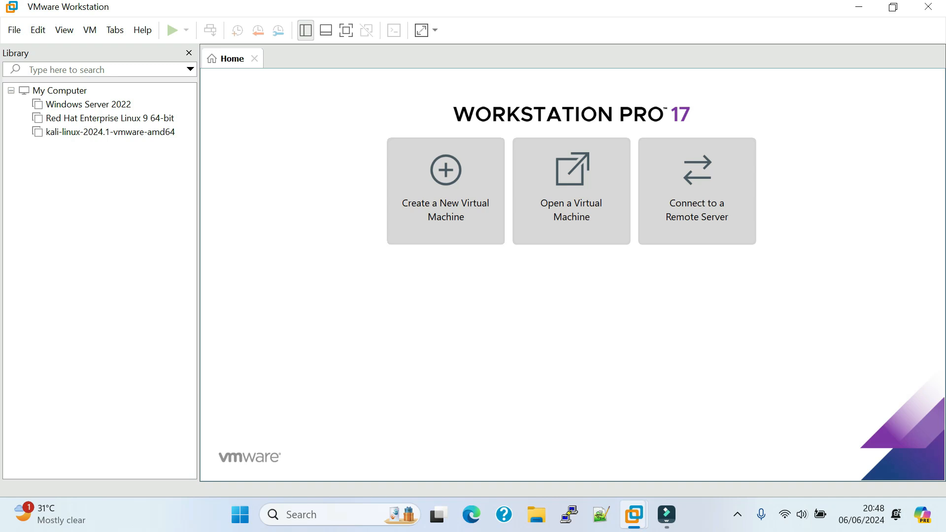
{"action": "left_click", "coordinate": [634, 514]}
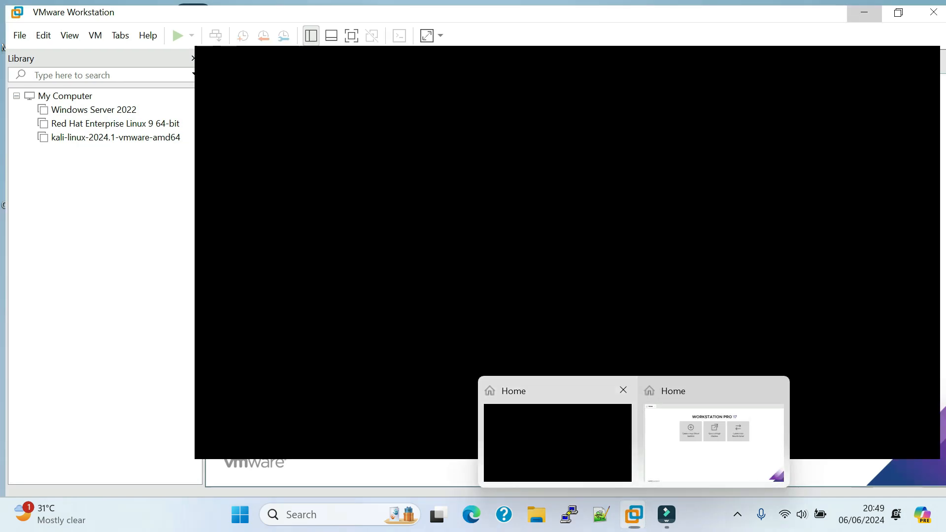
{"action": "left_click", "coordinate": [566, 434]}
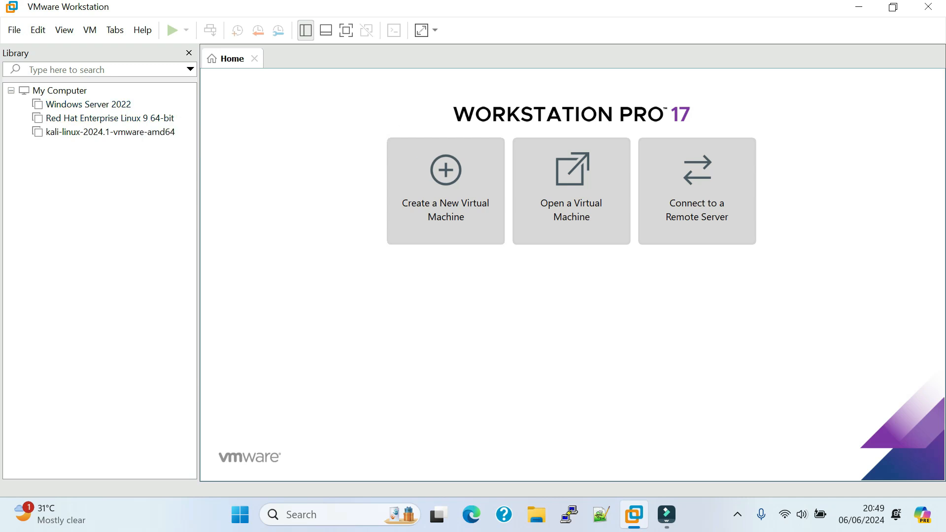
Step: Start a new virtual machine with the Typical configuration and leave the operating system to be installed after creation
{"action": "left_click", "coordinate": [14, 30]}
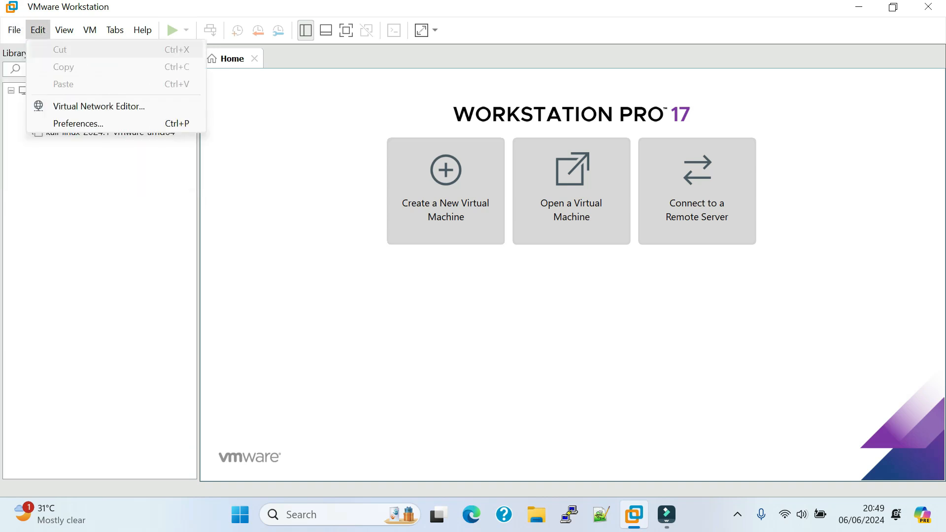
{"action": "left_click", "coordinate": [73, 48]}
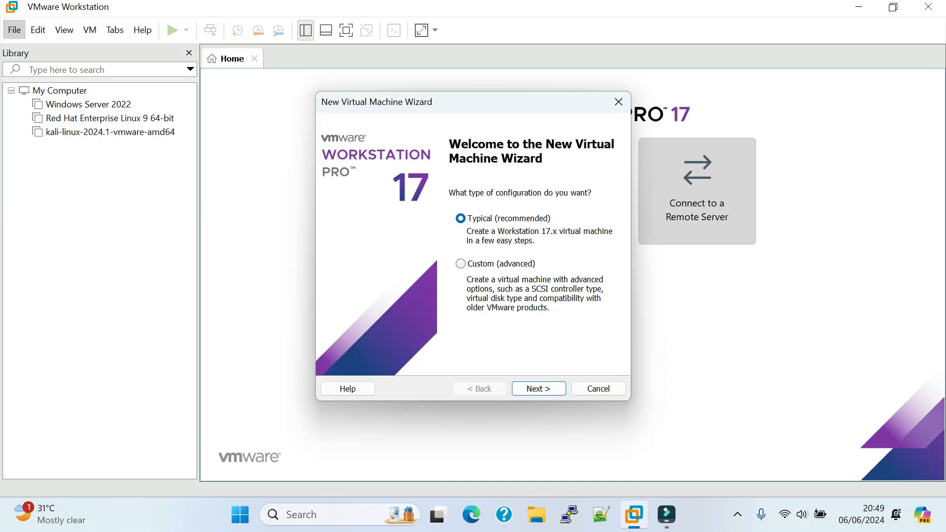
{"action": "mouse_move", "coordinate": [510, 110]}
{"action": "left_mouse_down"}
{"action": "mouse_move", "coordinate": [522, 148]}
{"action": "mouse_move", "coordinate": [504, 119]}
{"action": "left_mouse_up"}
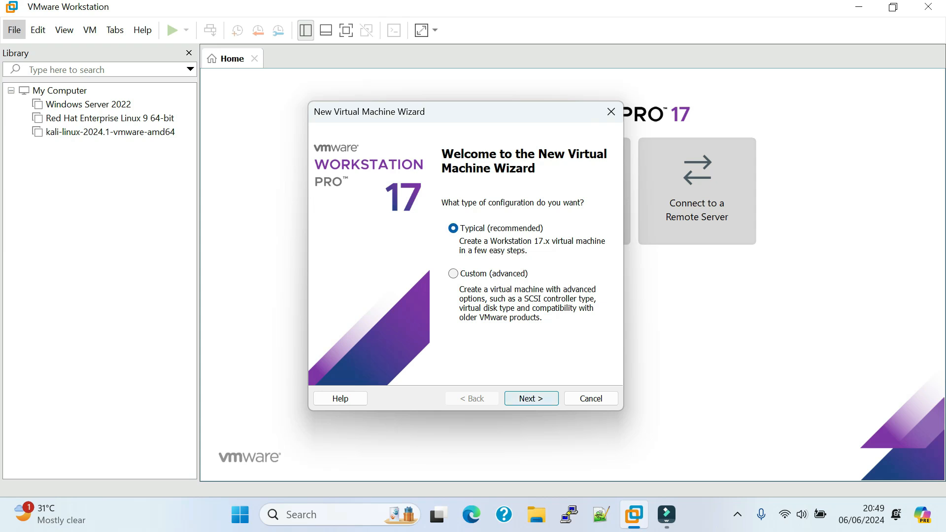
{"action": "key", "text": "Return"}
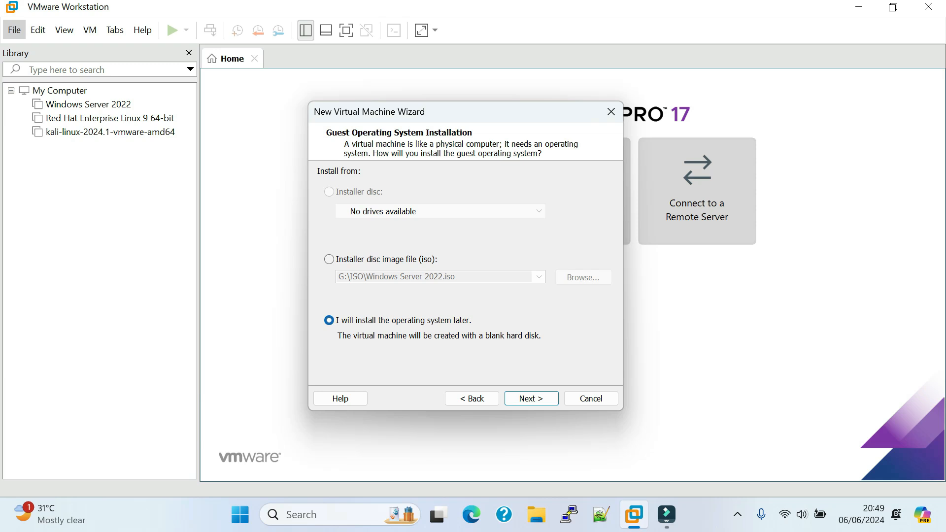
{"action": "key", "text": "Return"}
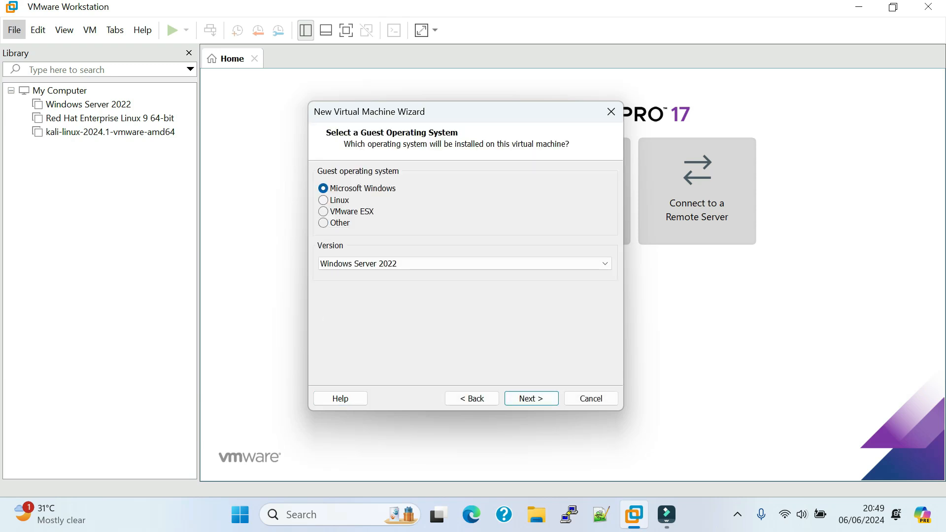
Step: Choose Microsoft Windows as the guest operating system with version Windows Server 2022
{"action": "mouse_move", "coordinate": [437, 117]}
{"action": "left_mouse_down"}
{"action": "mouse_move", "coordinate": [420, 127]}
{"action": "mouse_move", "coordinate": [447, 120]}
{"action": "left_mouse_up"}
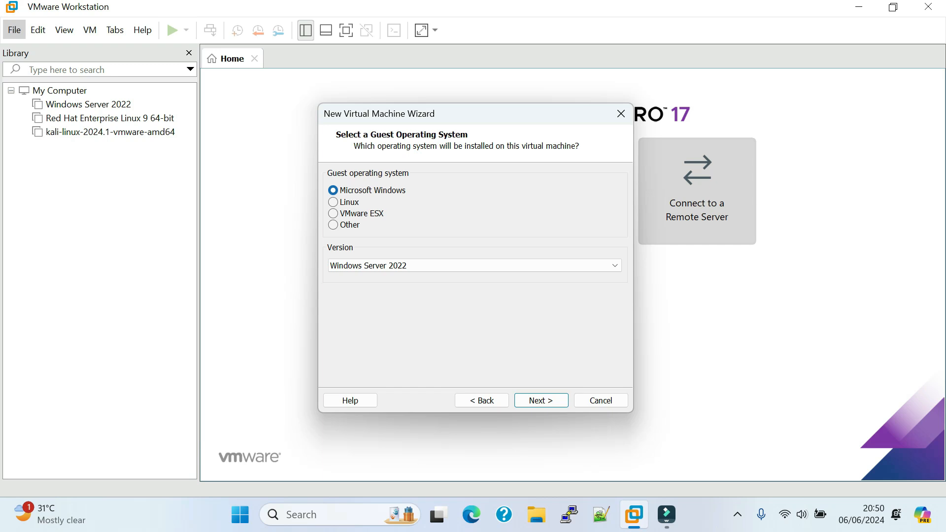
{"action": "left_click", "coordinate": [333, 203]}
{"action": "left_click", "coordinate": [333, 191]}
{"action": "left_click", "coordinate": [473, 266]}
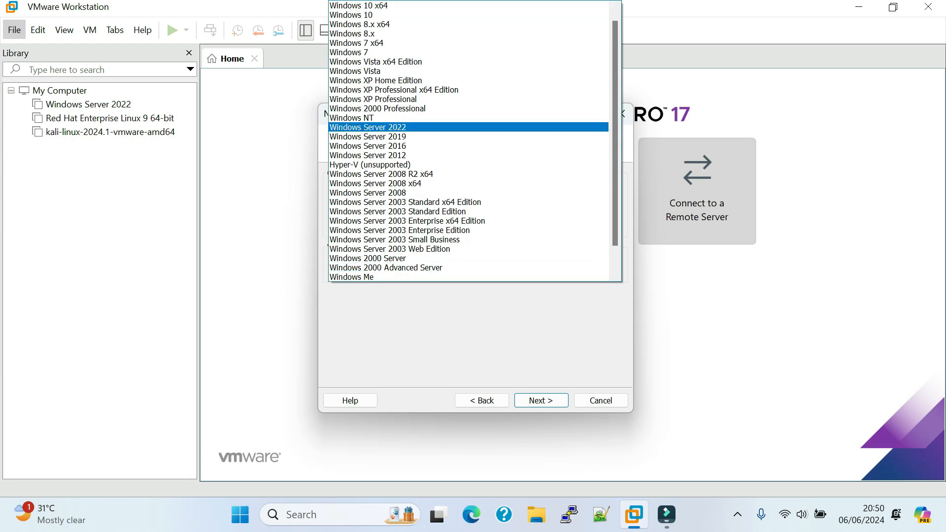
{"action": "left_click", "coordinate": [369, 127]}
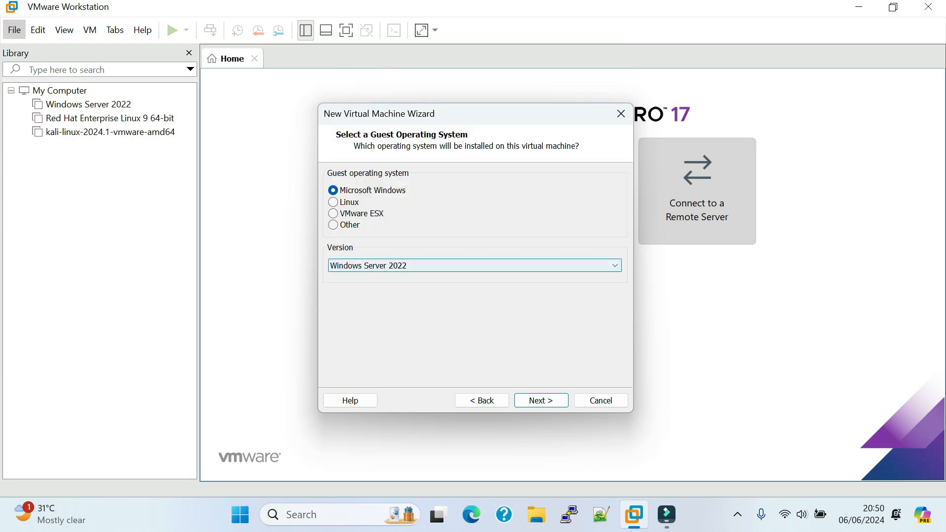
{"action": "left_click", "coordinate": [541, 400]}
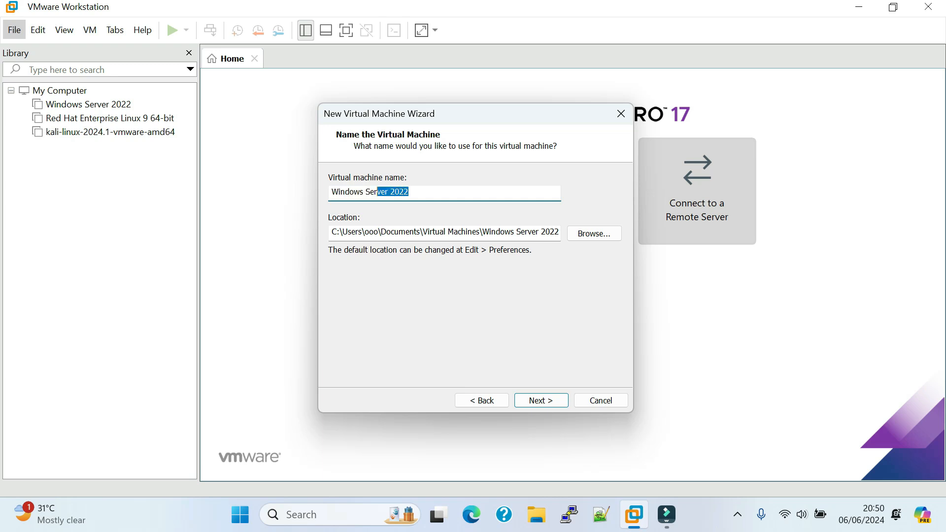
Step: Name the virtual machine Server 2022
{"action": "left_click", "coordinate": [410, 193]}
{"action": "left_click_drag", "start_coordinate": [409, 192], "coordinate": [330, 192]}
{"action": "left_click", "coordinate": [410, 192]}
{"action": "left_click_drag", "start_coordinate": [410, 192], "coordinate": [330, 192]}
{"action": "type", "text": "Ser"}
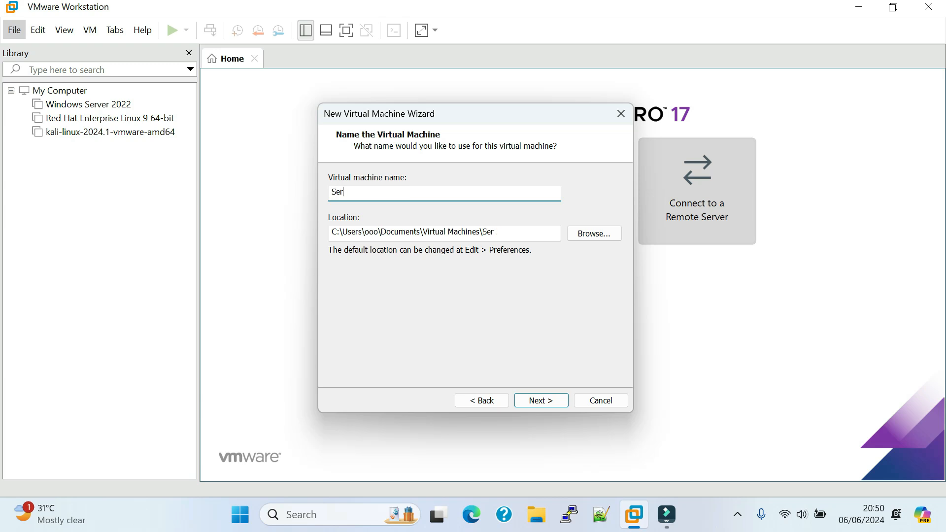
{"action": "type", "text": "ver 2022"}
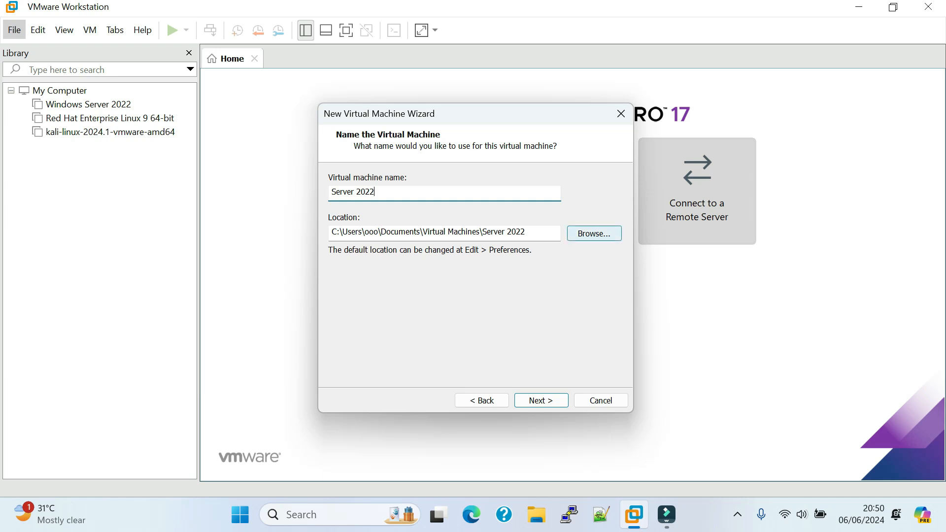
Step: Set the virtual machine's location to a new folder named Server 2022 on New Volume (E:)
{"action": "left_click_drag", "start_coordinate": [525, 232], "coordinate": [332, 231]}
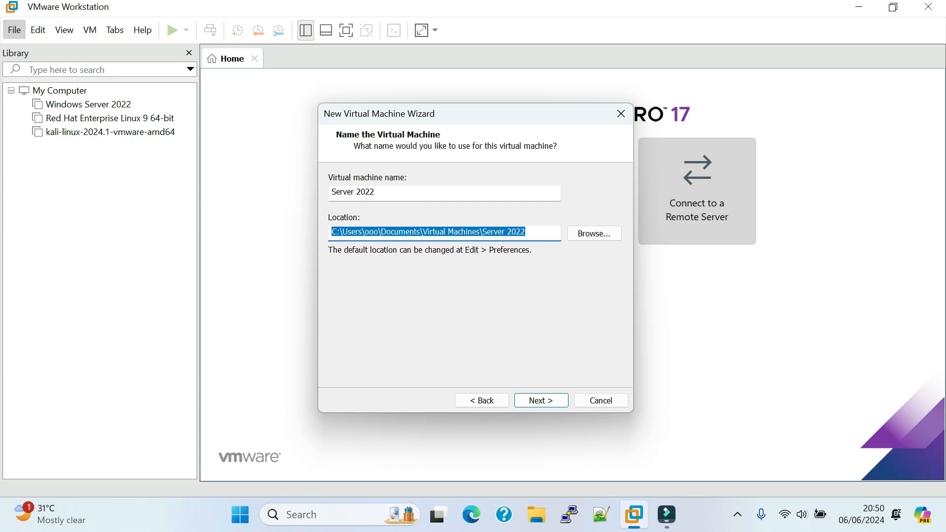
{"action": "left_click", "coordinate": [594, 233]}
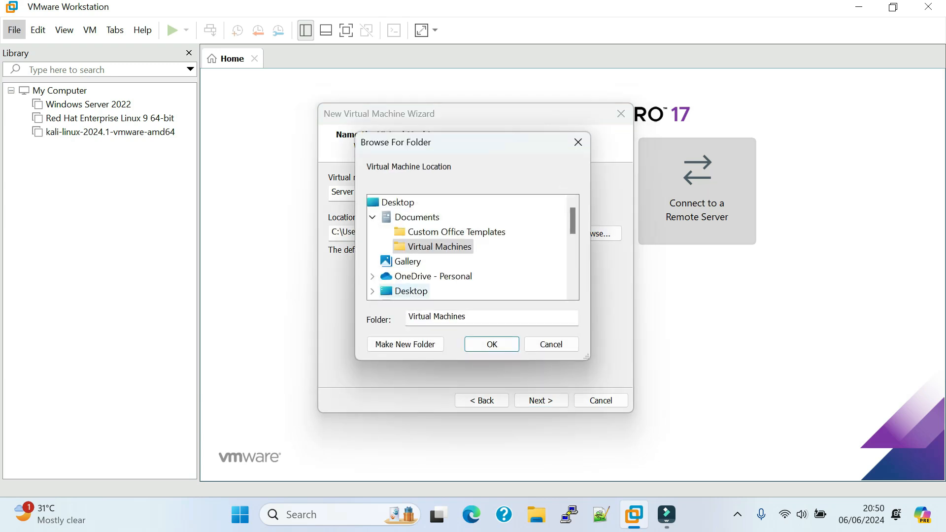
{"action": "scroll", "coordinate": [409, 266], "scroll_direction": "down", "scroll_amount": 3}
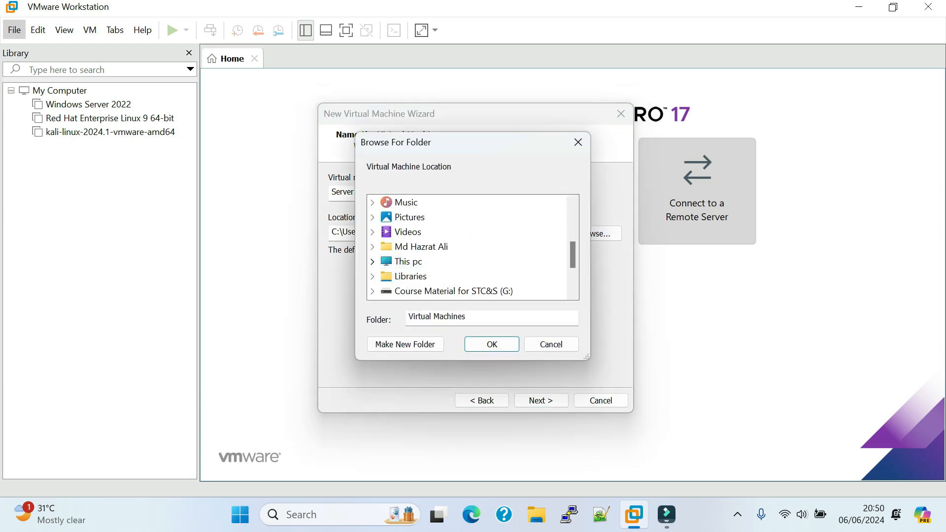
{"action": "left_click", "coordinate": [372, 262]}
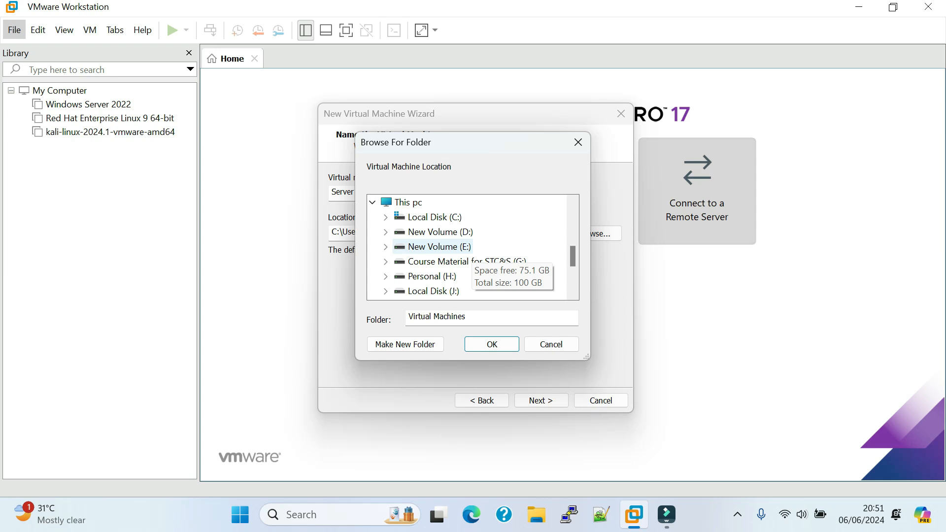
{"action": "left_click", "coordinate": [439, 246]}
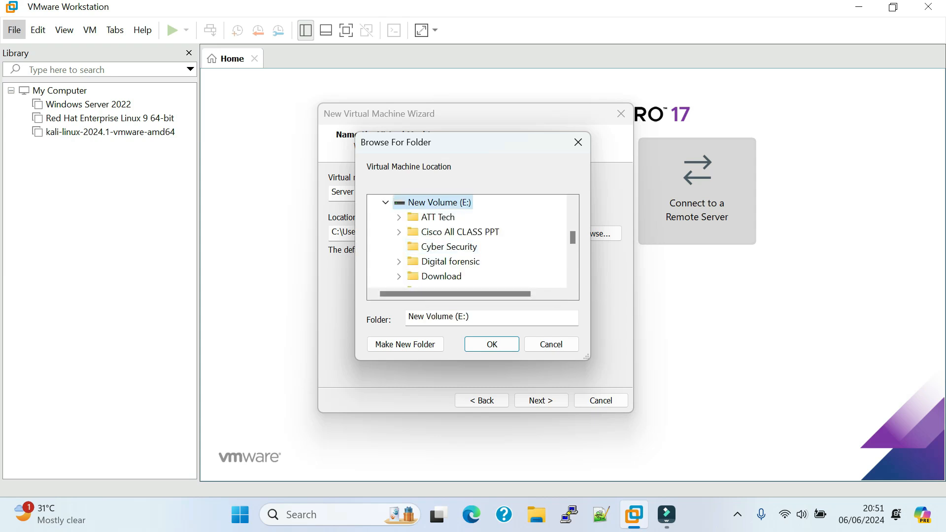
{"action": "left_click", "coordinate": [406, 344]}
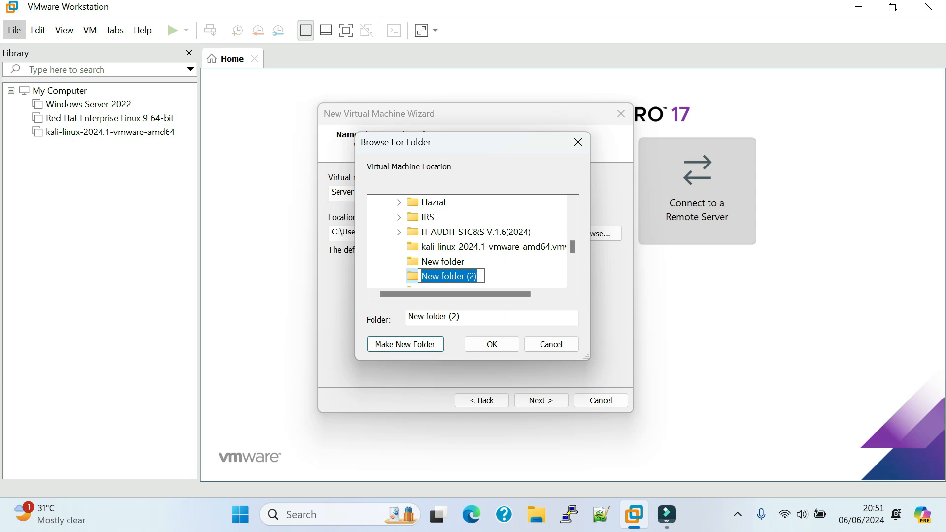
{"action": "type", "text": "Server"}
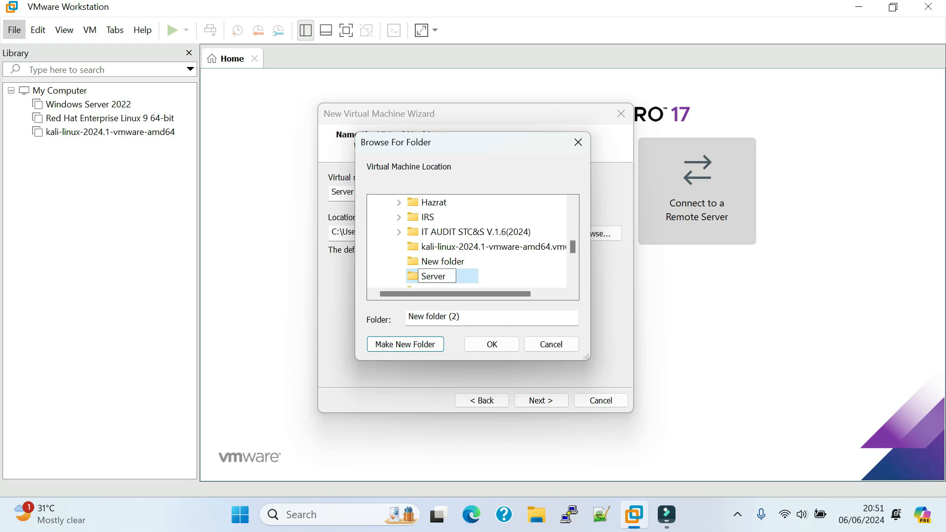
{"action": "type", "text": " 2022"}
{"action": "left_click", "coordinate": [492, 344]}
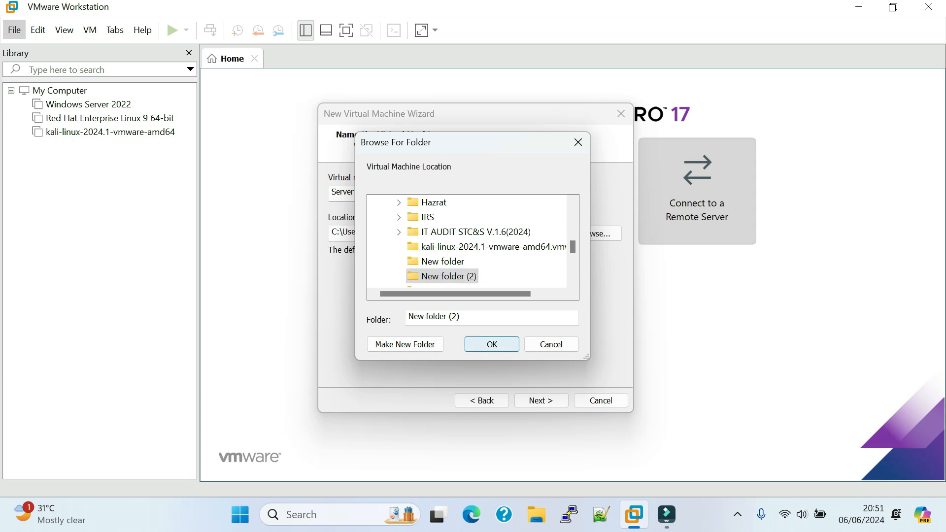
Step: Check the virtual machine's name and location and accept both
{"action": "left_click_drag", "start_coordinate": [377, 192], "coordinate": [331, 193]}
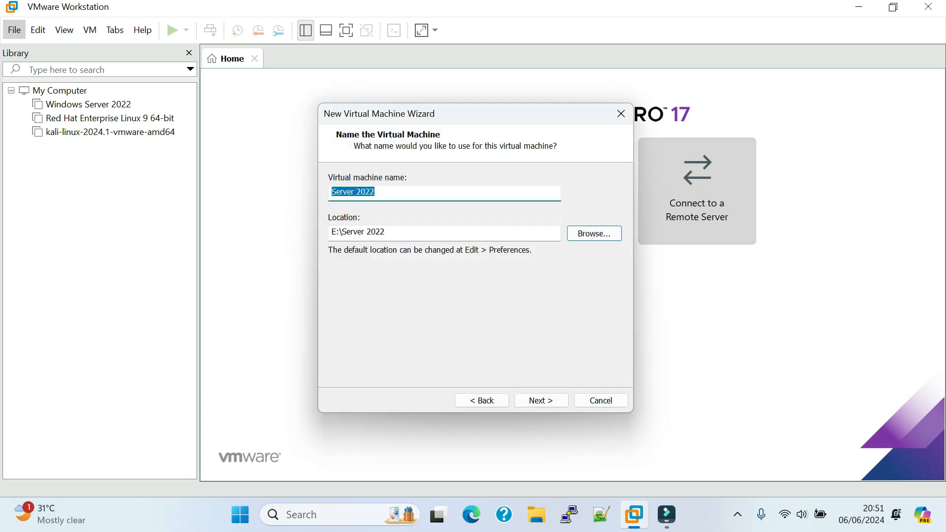
{"action": "left_click", "coordinate": [386, 232]}
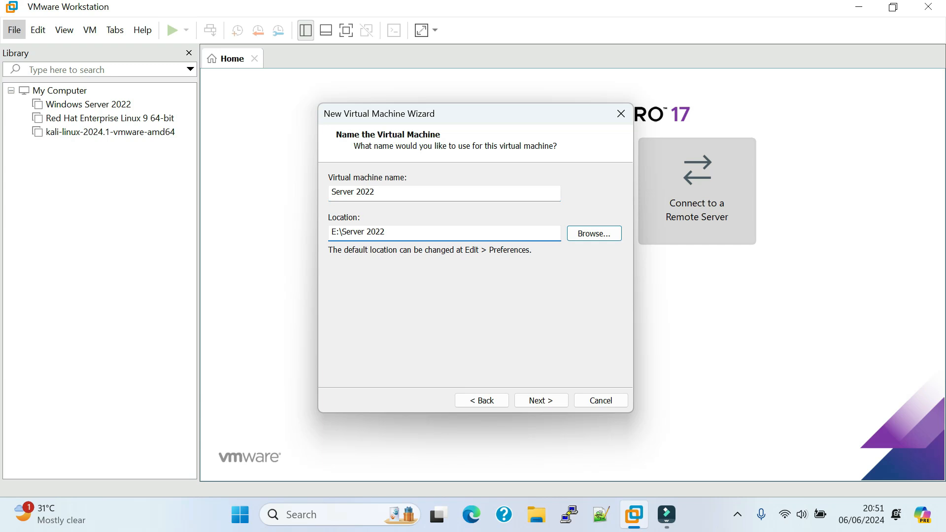
{"action": "key", "text": "shift+Tab"}
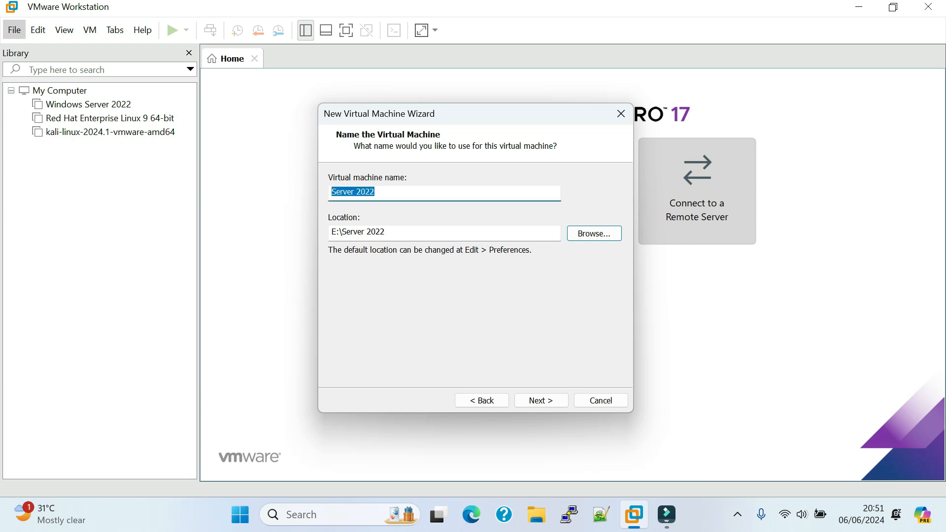
{"action": "left_click_drag", "start_coordinate": [386, 232], "coordinate": [340, 232]}
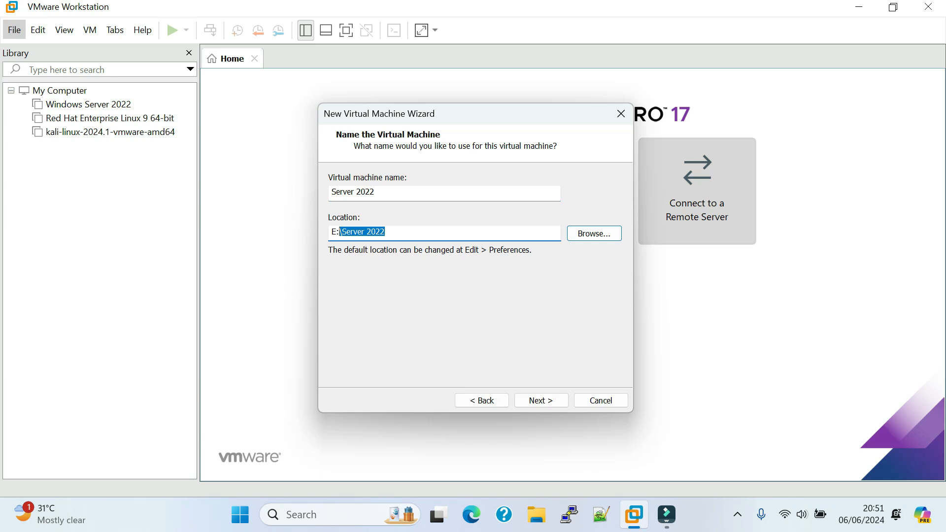
{"action": "key", "text": "Return"}
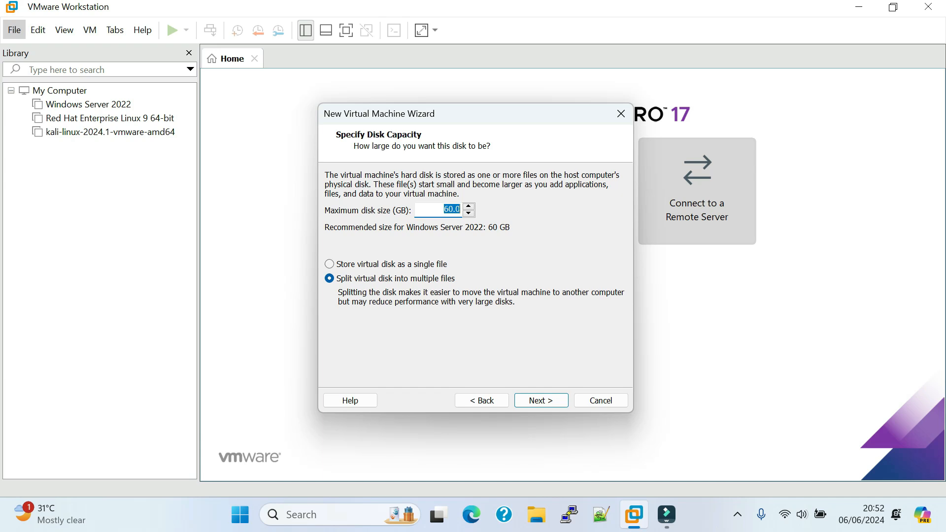
Step: Keep the maximum disk size at 60 GB and store the virtual disk as a single file
{"action": "left_click", "coordinate": [447, 209]}
{"action": "left_click", "coordinate": [330, 265]}
{"action": "left_click", "coordinate": [541, 401]}
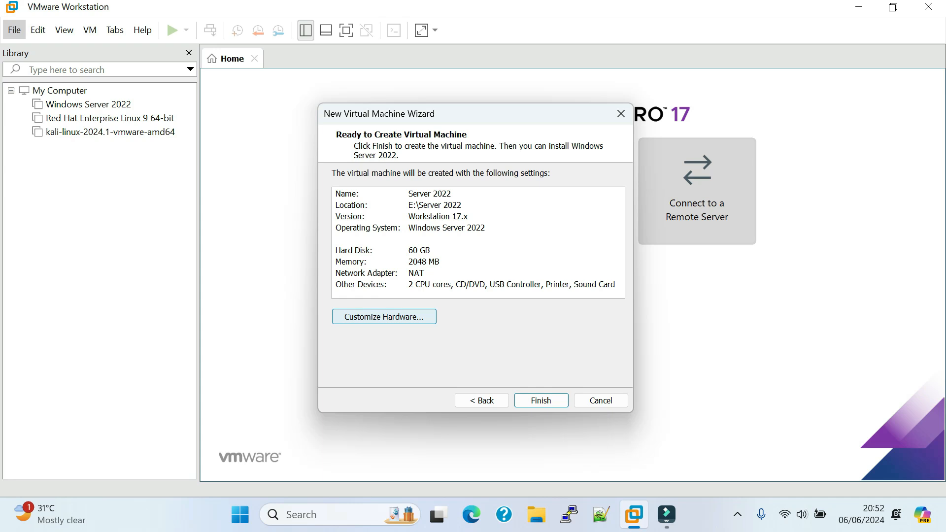
Step: Open the virtual machine's hardware customization and look through the settings of its listed devices
{"action": "left_click", "coordinate": [383, 317]}
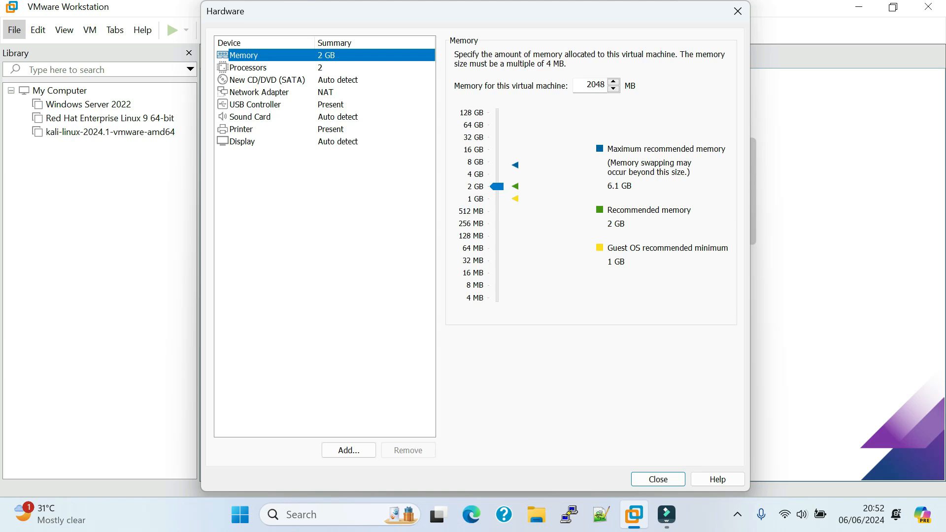
{"action": "left_click", "coordinate": [248, 68]}
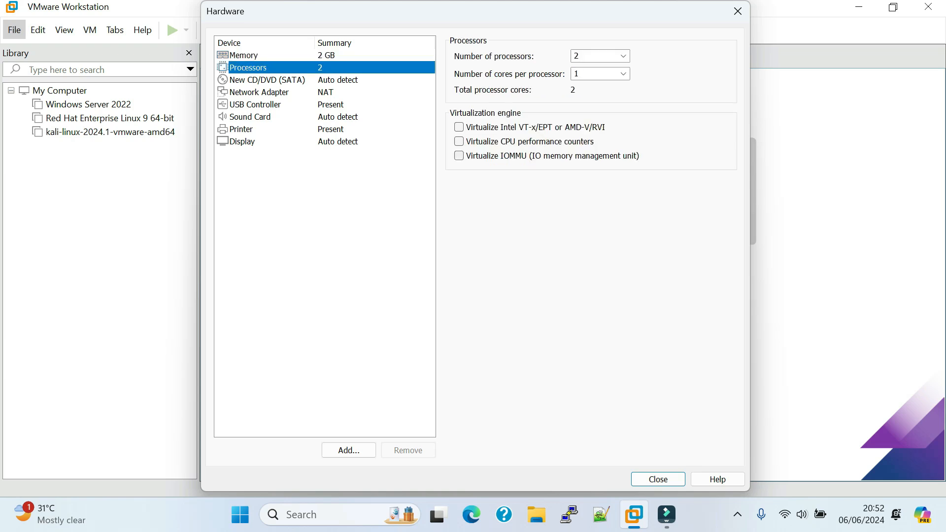
{"action": "key", "text": "Down"}
{"action": "key", "text": "Down"}
{"action": "key", "text": "Down"}
{"action": "key", "text": "Down"}
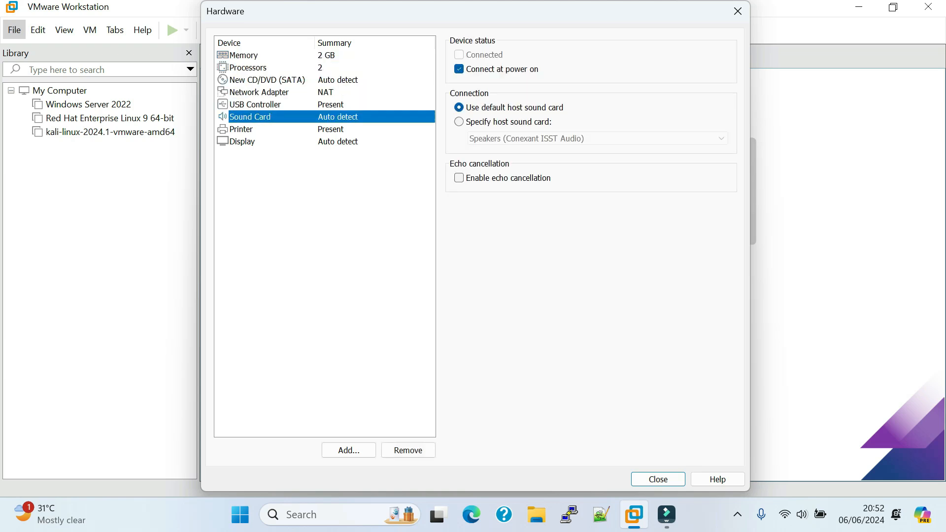
{"action": "key", "text": "Down"}
{"action": "key", "text": "Down"}
{"action": "key", "text": "Up"}
{"action": "key", "text": "Up"}
{"action": "key", "text": "Up"}
{"action": "key", "text": "Up"}
{"action": "key", "text": "Up"}
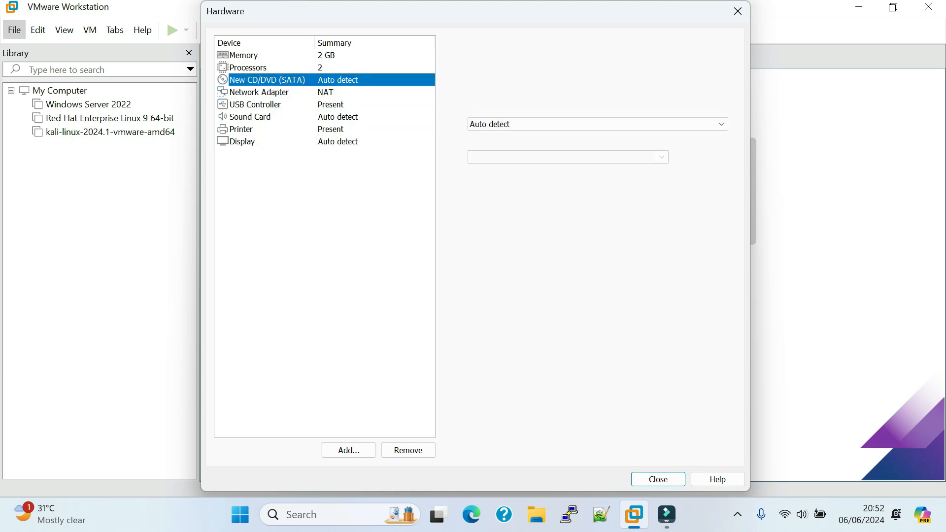
{"action": "key", "text": "Up"}
{"action": "key", "text": "Up"}
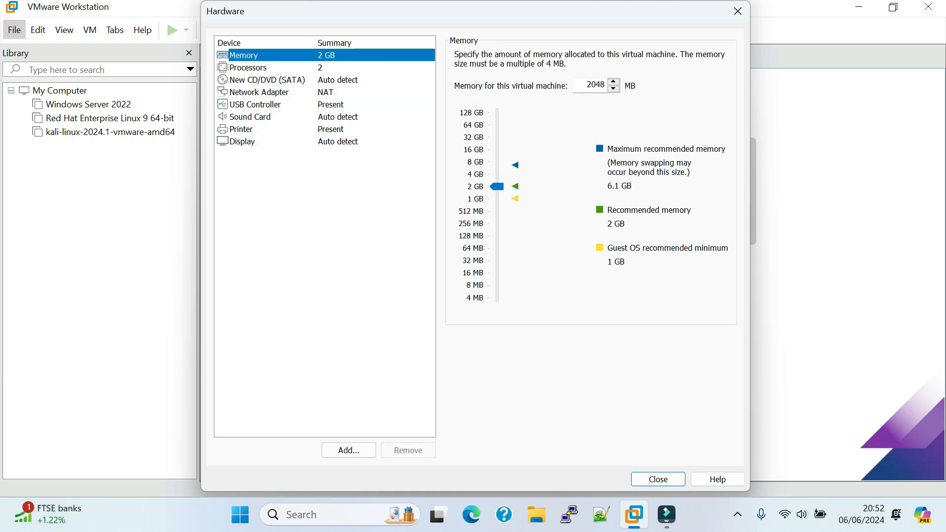
Step: Examine the memory and processor settings in detail, along with the CD/DVD, network adapter and USB controller settings
{"action": "left_click_drag", "start_coordinate": [393, 12], "coordinate": [382, 30]}
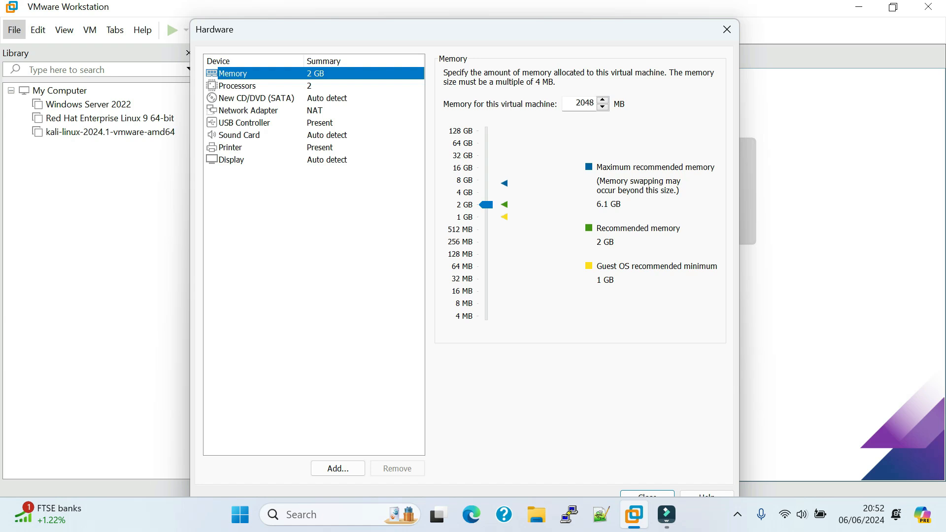
{"action": "left_click", "coordinate": [237, 86]}
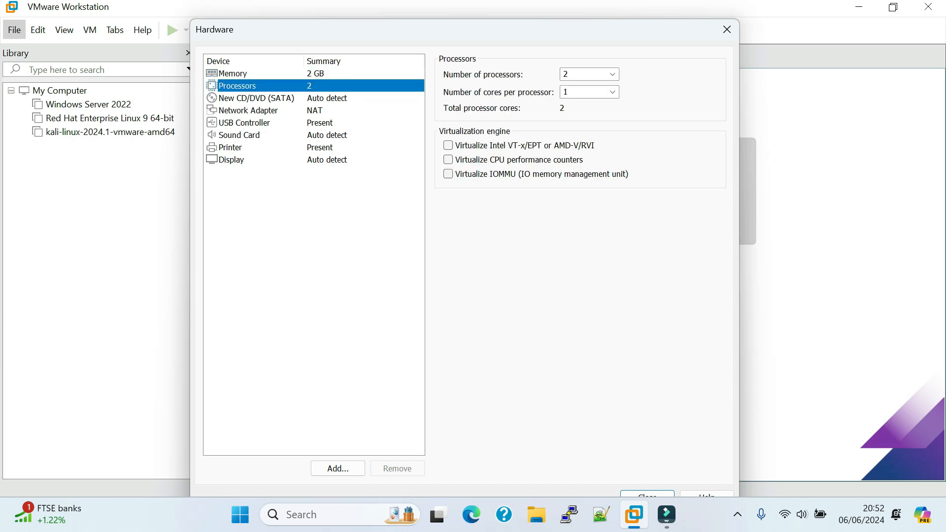
{"action": "left_click", "coordinate": [233, 74]}
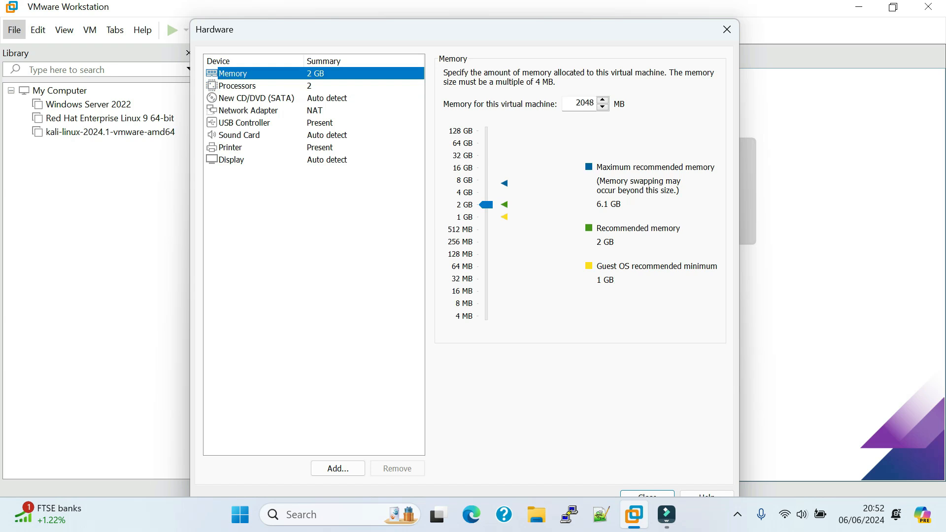
{"action": "left_click_drag", "start_coordinate": [419, 29], "coordinate": [422, 14]}
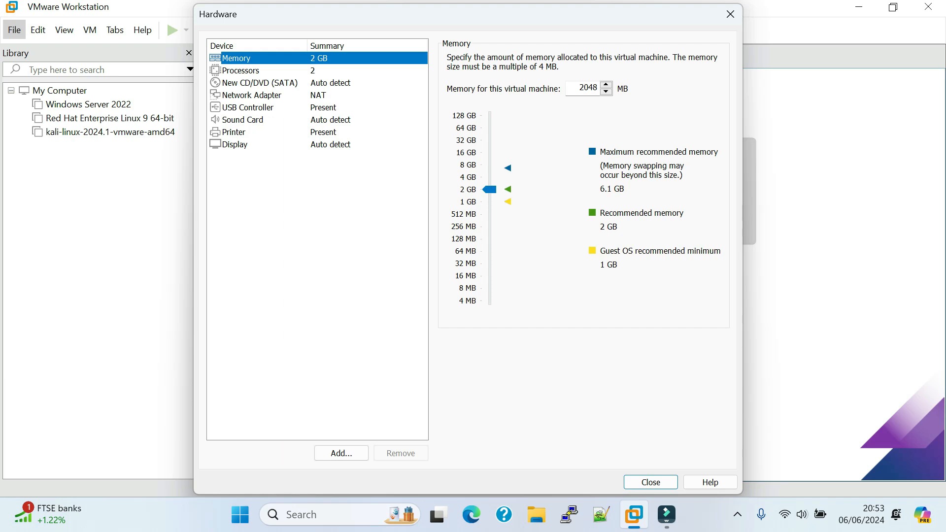
{"action": "left_click", "coordinate": [240, 71]}
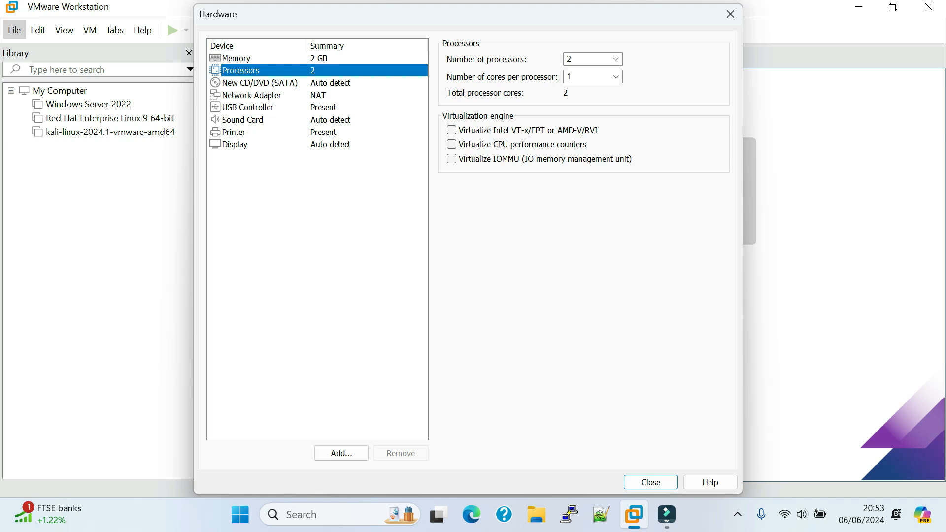
{"action": "left_click", "coordinate": [260, 82]}
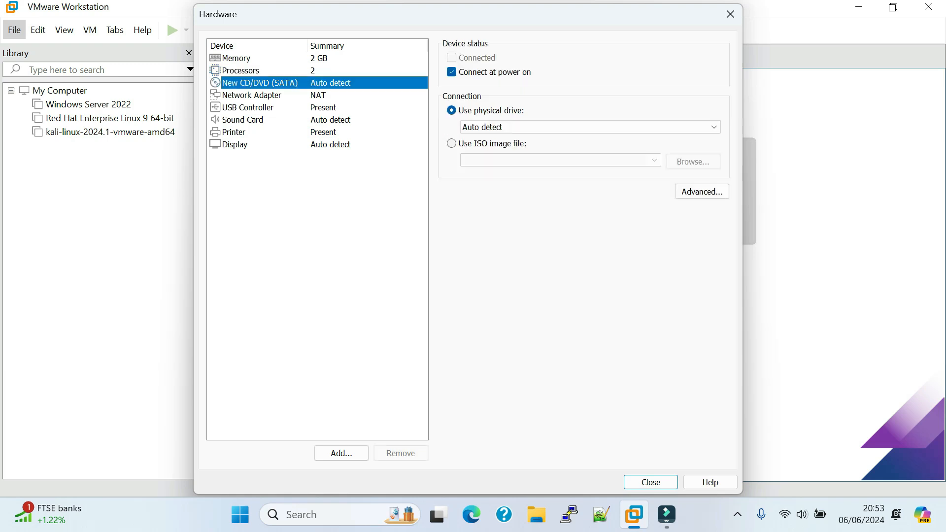
{"action": "left_click", "coordinate": [252, 95]}
{"action": "left_click", "coordinate": [248, 108]}
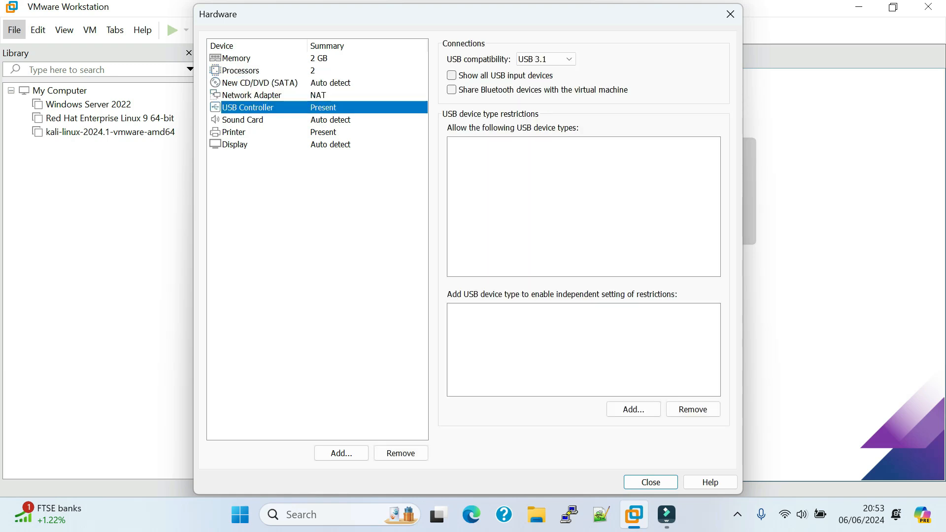
{"action": "left_click", "coordinate": [237, 58]}
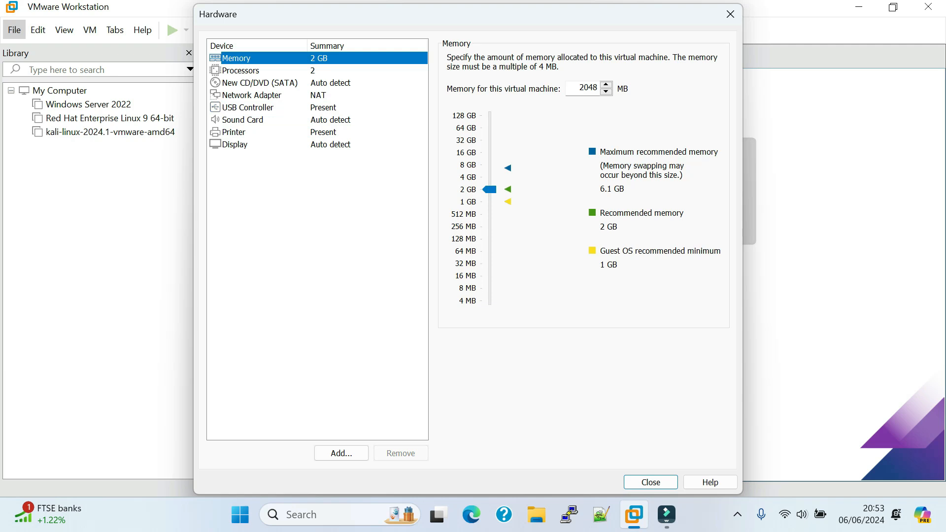
{"action": "left_click", "coordinate": [241, 71]}
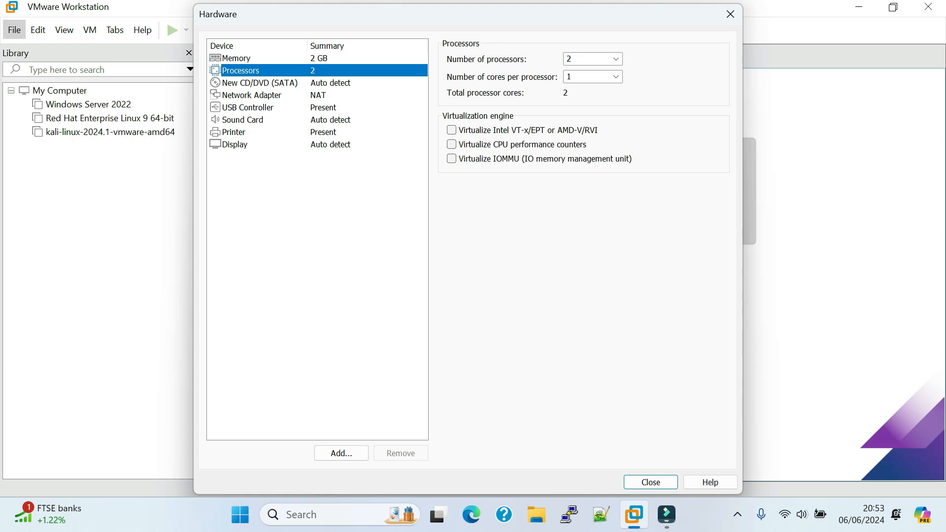
{"action": "left_click", "coordinate": [237, 58]}
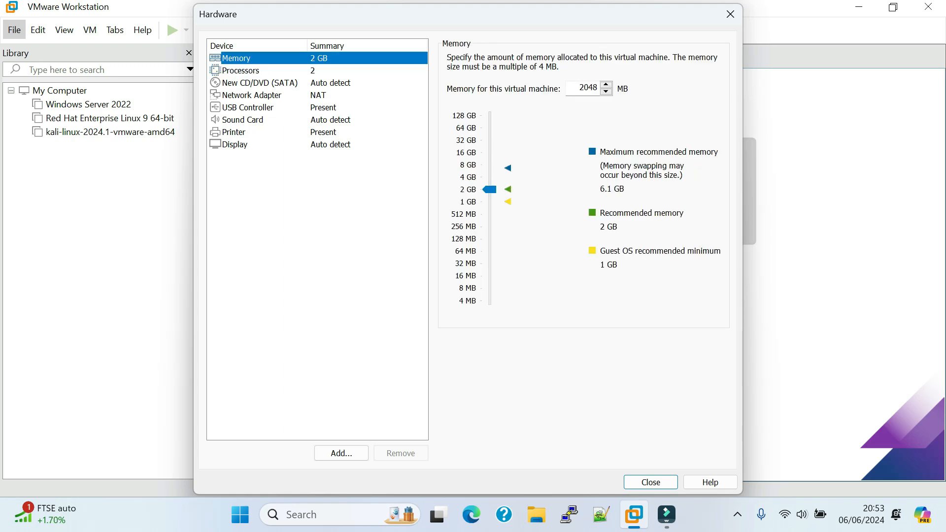
{"action": "left_click", "coordinate": [240, 71]}
{"action": "left_click", "coordinate": [236, 58]}
Step: Set the CD/DVD drive to use the Windows Server 2022 ISO image from the ISO folder on drive G:
{"action": "left_click", "coordinate": [259, 83]}
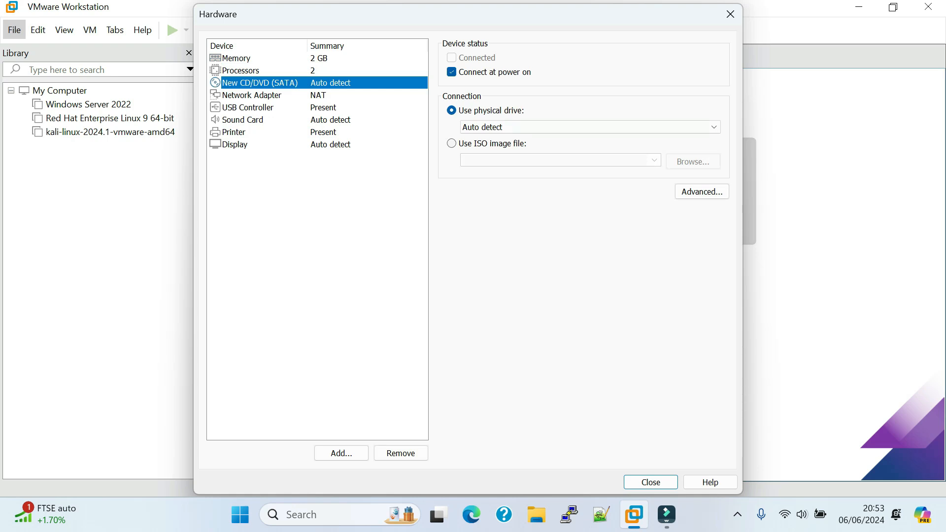
{"action": "left_click", "coordinate": [452, 143]}
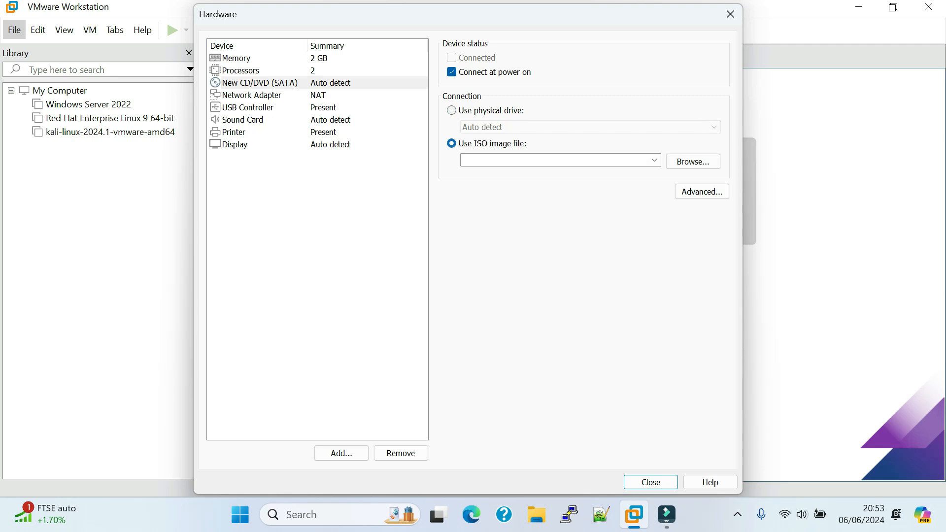
{"action": "left_click", "coordinate": [693, 161]}
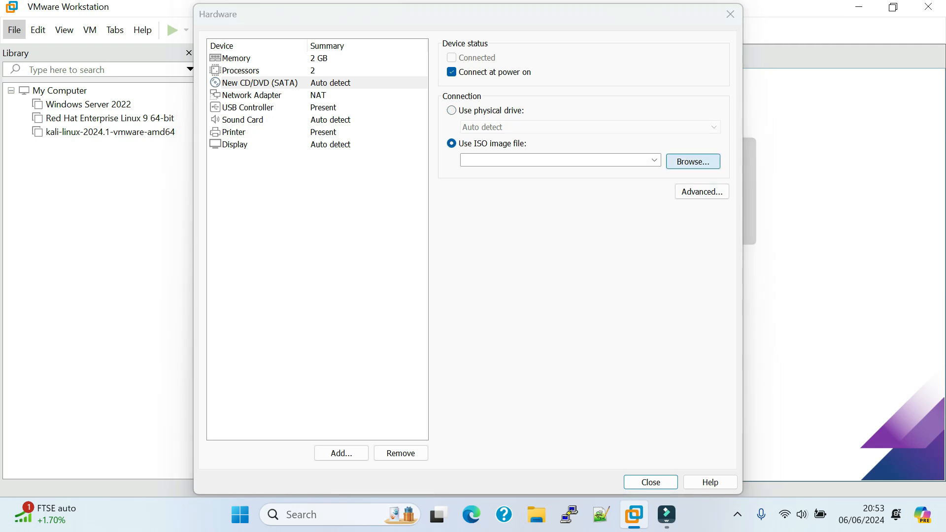
{"action": "scroll", "coordinate": [74, 259], "scroll_direction": "down", "scroll_amount": 1}
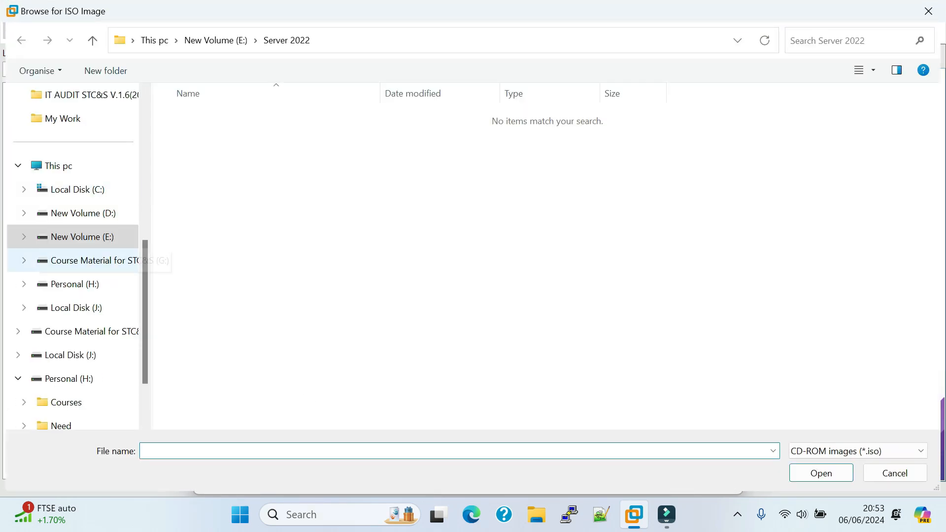
{"action": "scroll", "coordinate": [74, 355], "scroll_direction": "down", "scroll_amount": 2}
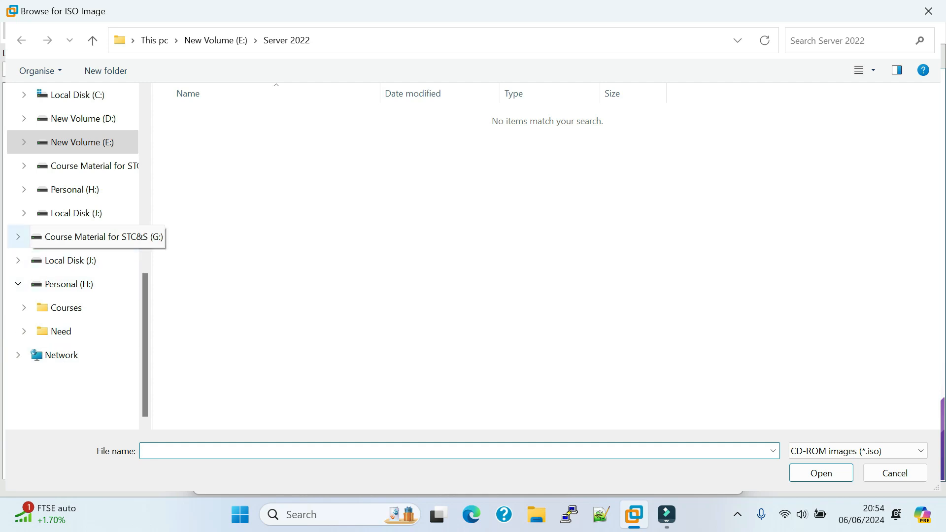
{"action": "left_click", "coordinate": [90, 166]}
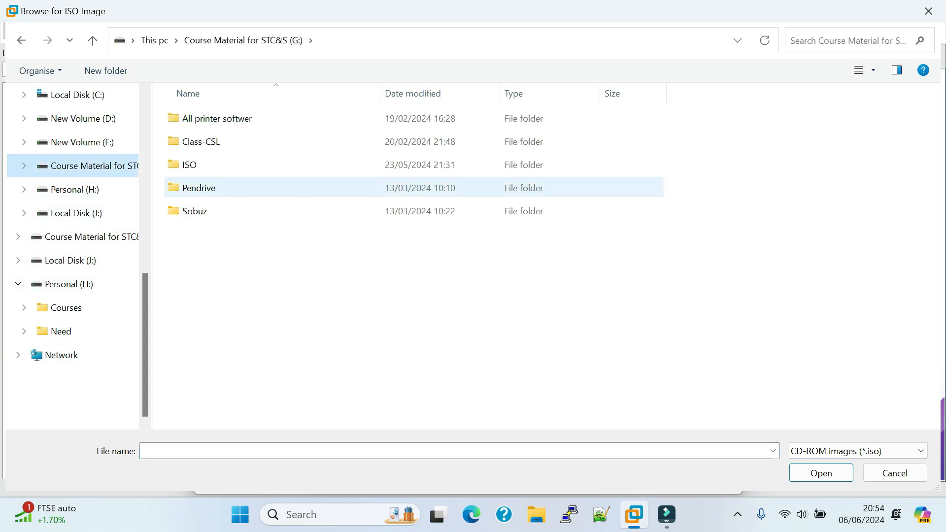
{"action": "double_click", "coordinate": [190, 165]}
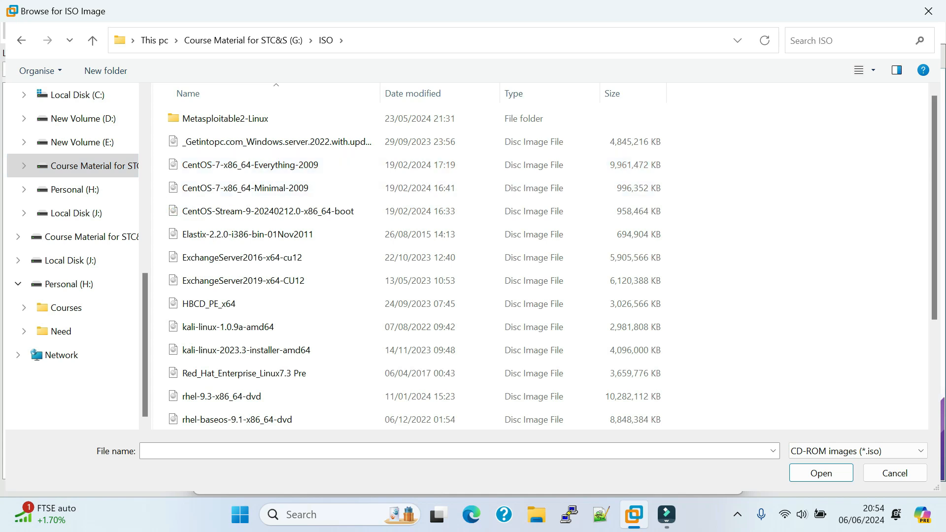
{"action": "scroll", "coordinate": [271, 211], "scroll_direction": "down", "scroll_amount": 2}
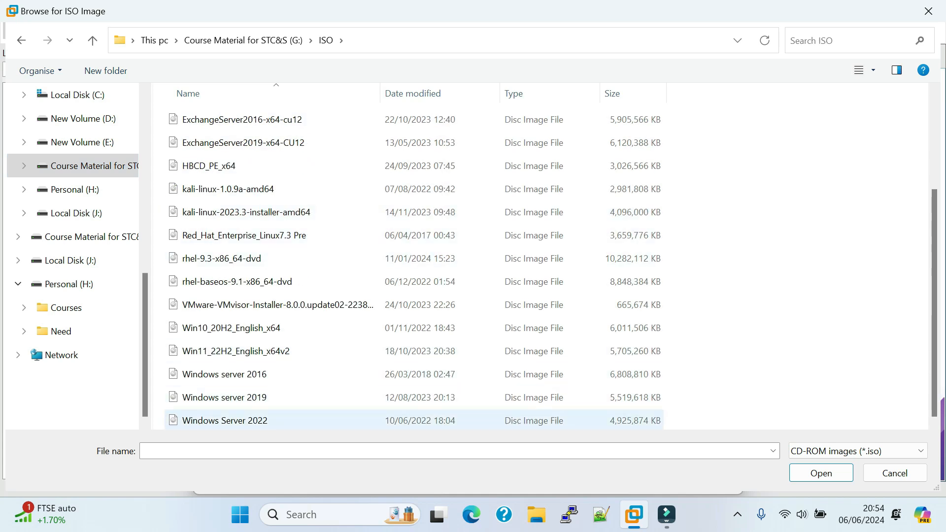
{"action": "left_click", "coordinate": [187, 422]}
{"action": "left_click", "coordinate": [821, 473]}
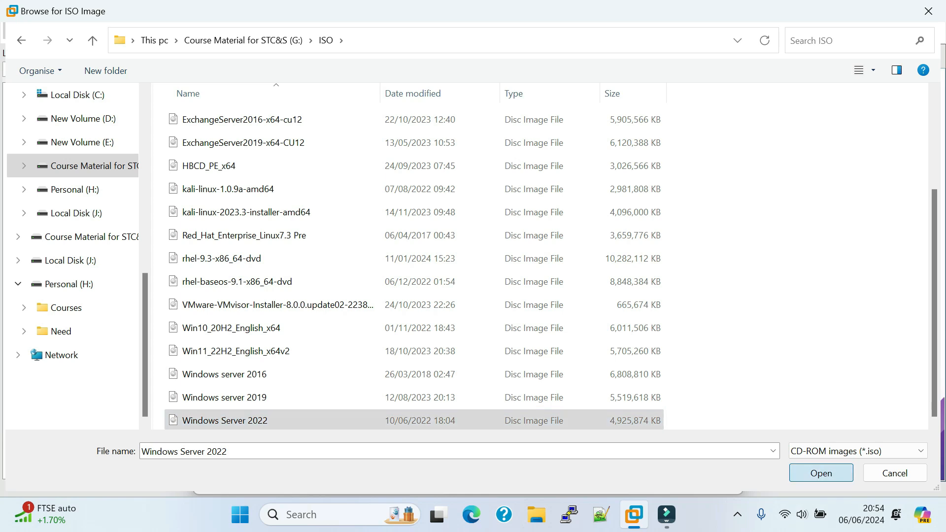
Step: Keep the network adapter on NAT and close the hardware settings
{"action": "left_click", "coordinate": [252, 95]}
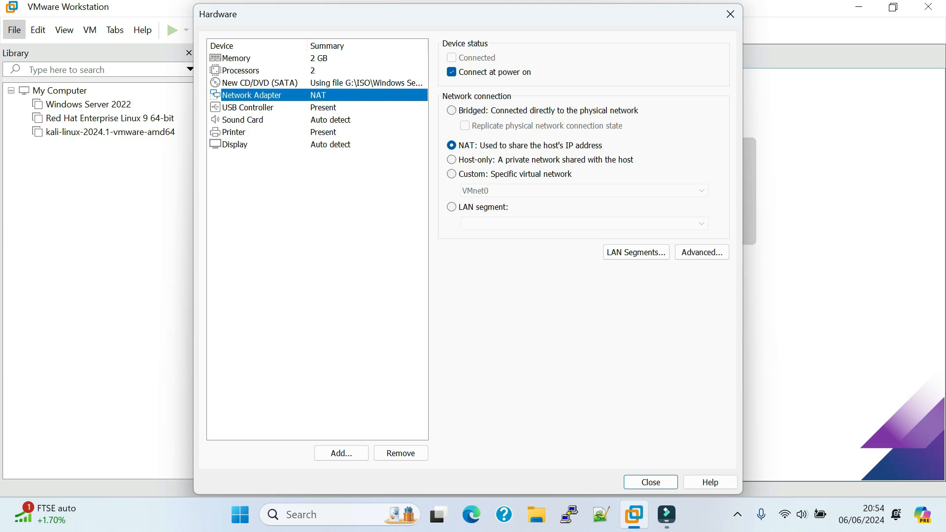
{"action": "left_click", "coordinate": [451, 145]}
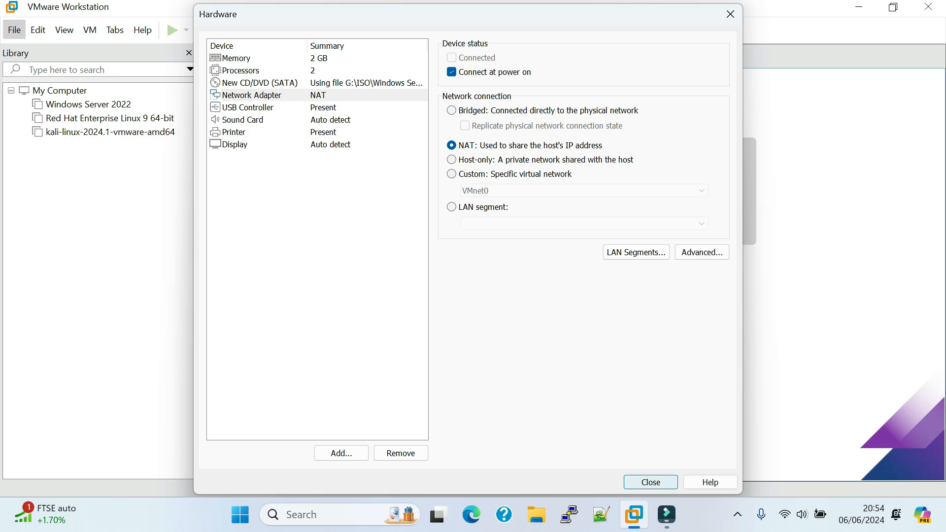
{"action": "left_click", "coordinate": [650, 482]}
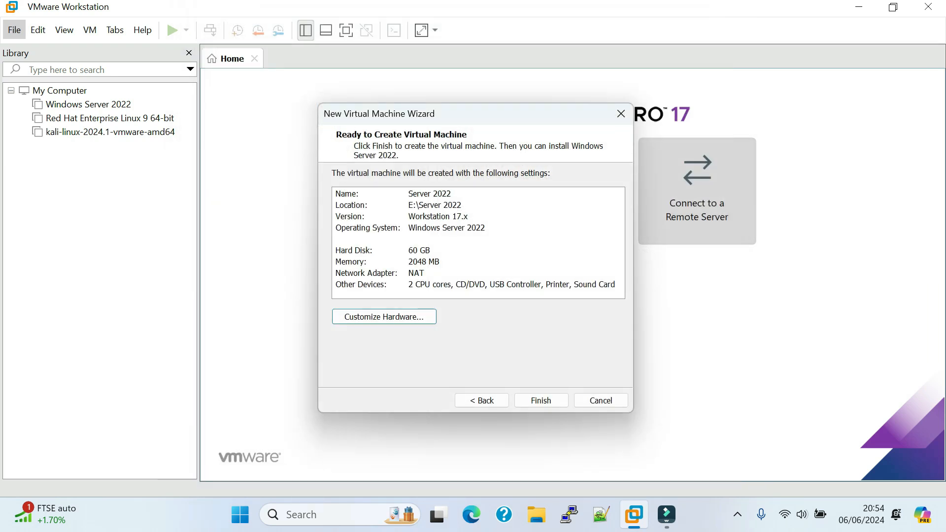
Step: Finish creating the Server 2022 virtual machine and close the Home page
{"action": "left_click", "coordinate": [541, 400]}
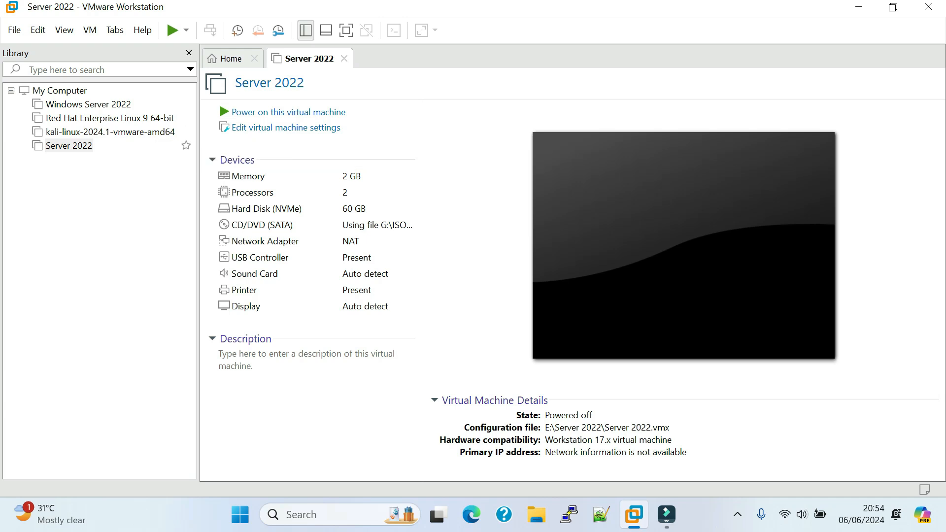
{"action": "left_click", "coordinate": [231, 58]}
{"action": "left_click", "coordinate": [254, 59]}
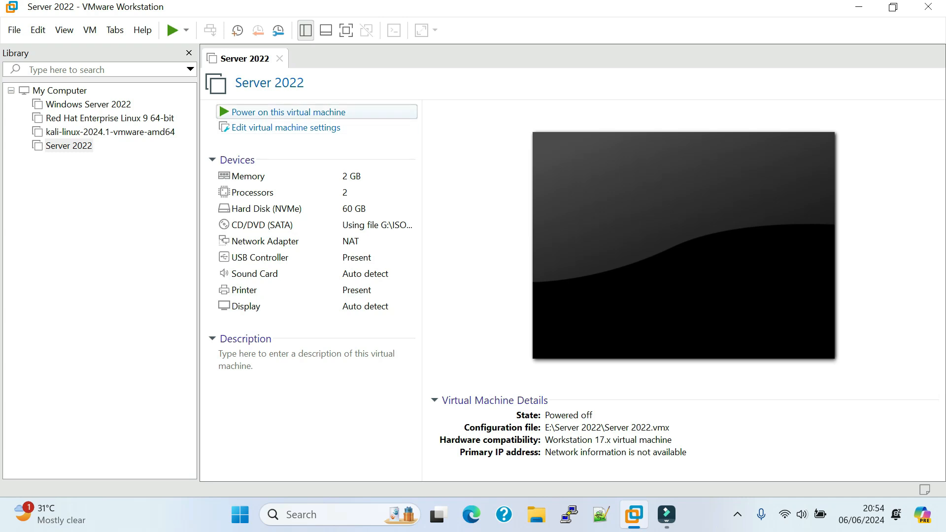
Step: Power on the Server 2022 virtual machine and boot it from the CD/DVD
{"action": "left_click", "coordinate": [288, 112]}
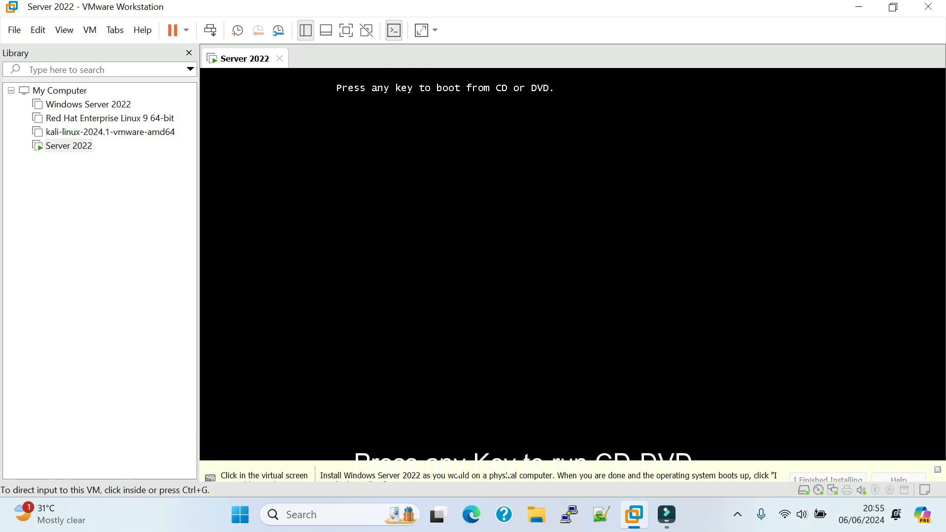
{"action": "left_click", "coordinate": [508, 475]}
{"action": "key", "text": "Return"}
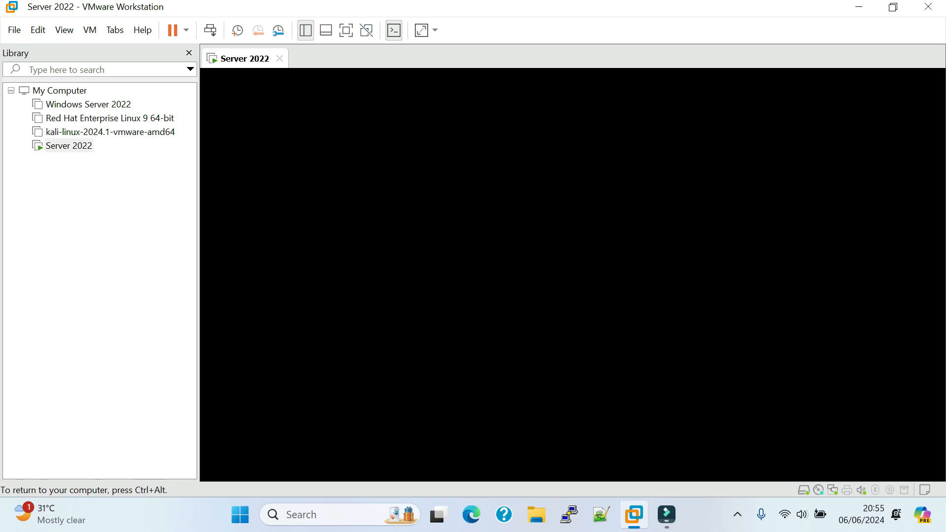
Step: Hide the library sidebar to enlarge the virtual machine's display, and return input control to the guest
{"action": "key", "text": "ctrl+alt"}
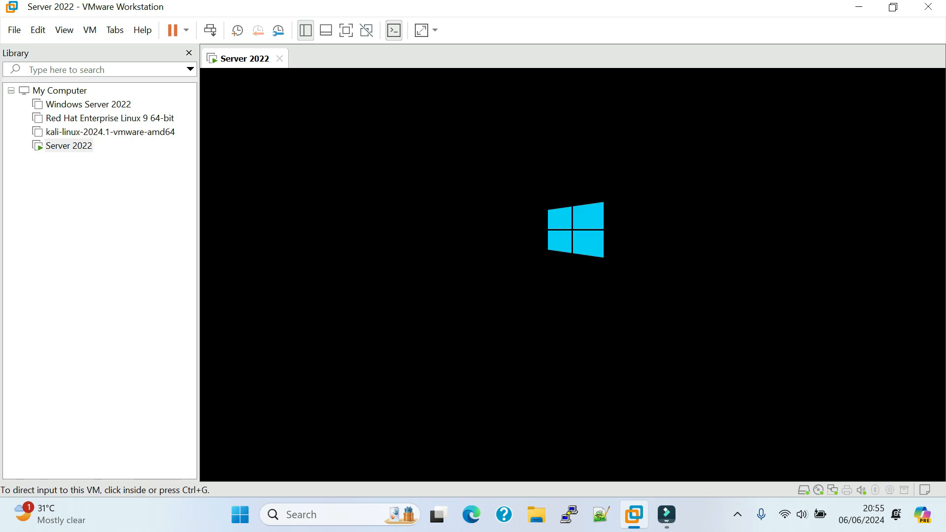
{"action": "key", "text": "F9"}
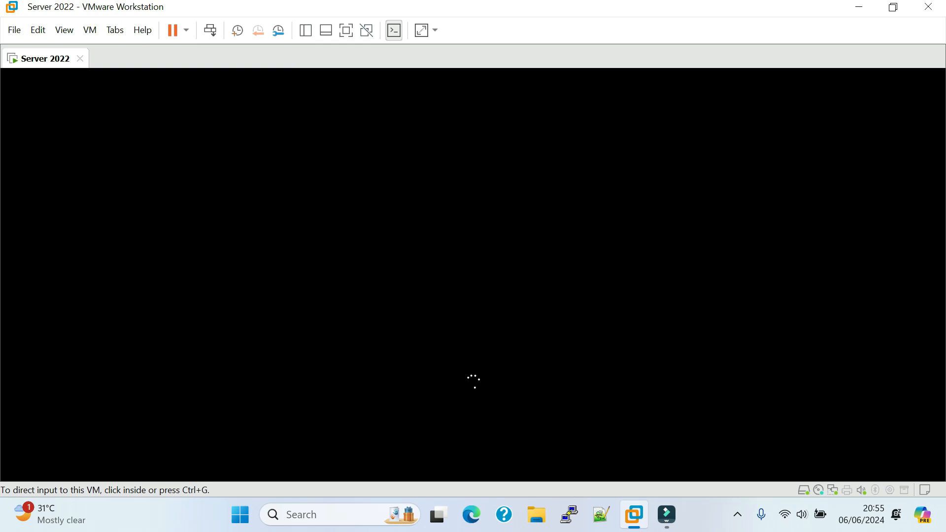
{"action": "key", "text": "ctrl+g"}
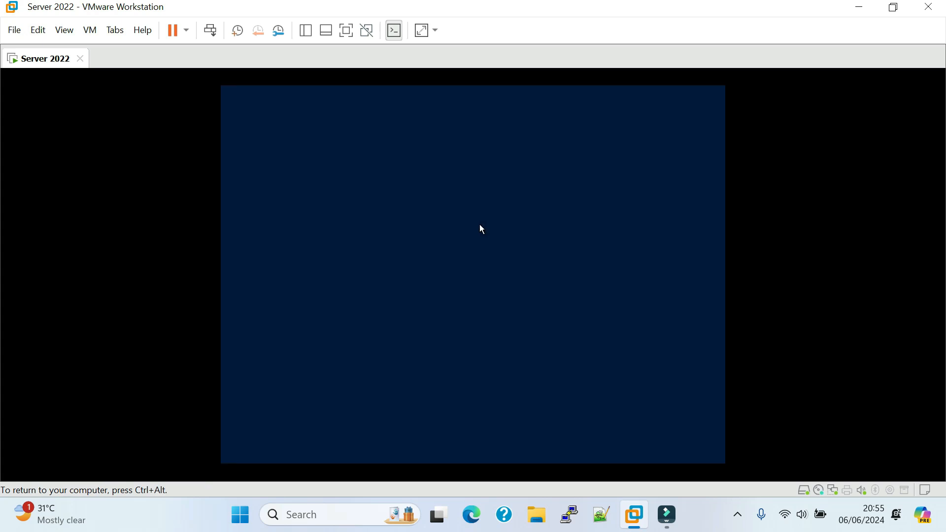
{"action": "mouse_move", "coordinate": [461, 165]}
{"action": "left_mouse_down"}
{"action": "mouse_move", "coordinate": [453, 165]}
{"action": "mouse_move", "coordinate": [463, 165]}
{"action": "left_mouse_up"}
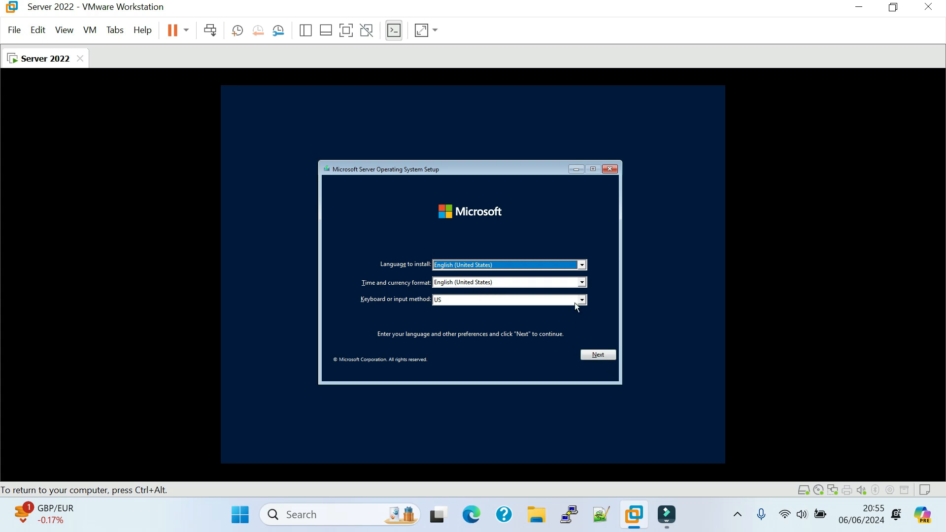
Step: Accept the default English (United States) language and US keyboard settings, and start the server installation
{"action": "left_click", "coordinate": [596, 358]}
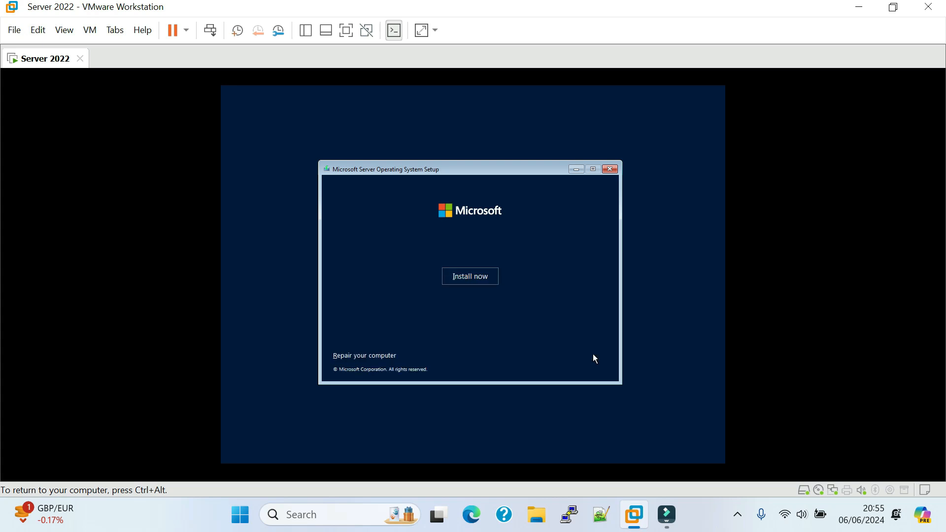
{"action": "left_click", "coordinate": [478, 281]}
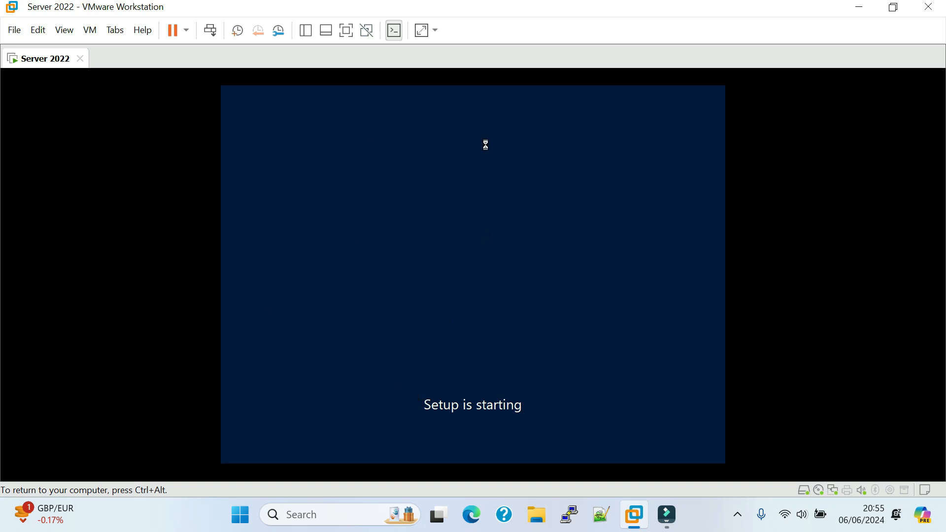
Step: Release input from the guest, set the virtual machine display to Free Stretch, and return input control to the guest
{"action": "key", "text": "ctrl+alt"}
{"action": "key", "text": "ctrl+alt"}
{"action": "left_click", "coordinate": [434, 30]}
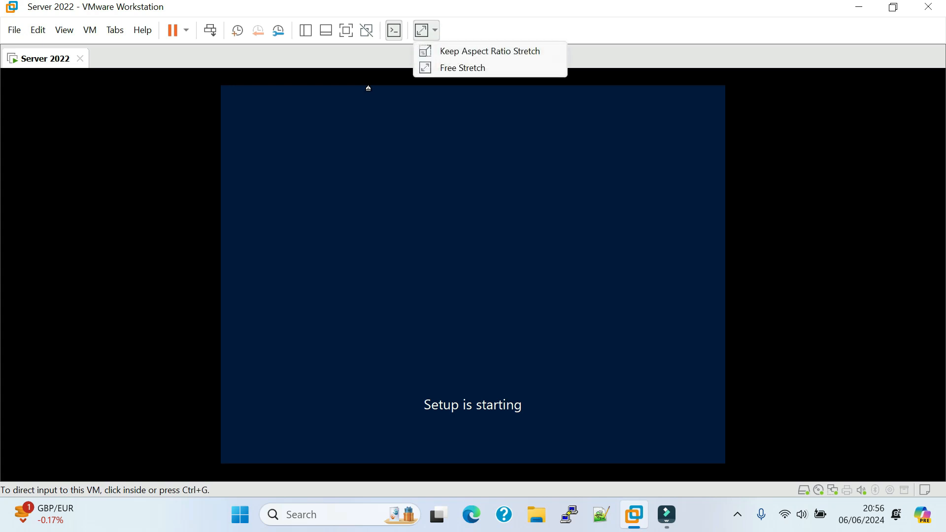
{"action": "left_click", "coordinate": [462, 68]}
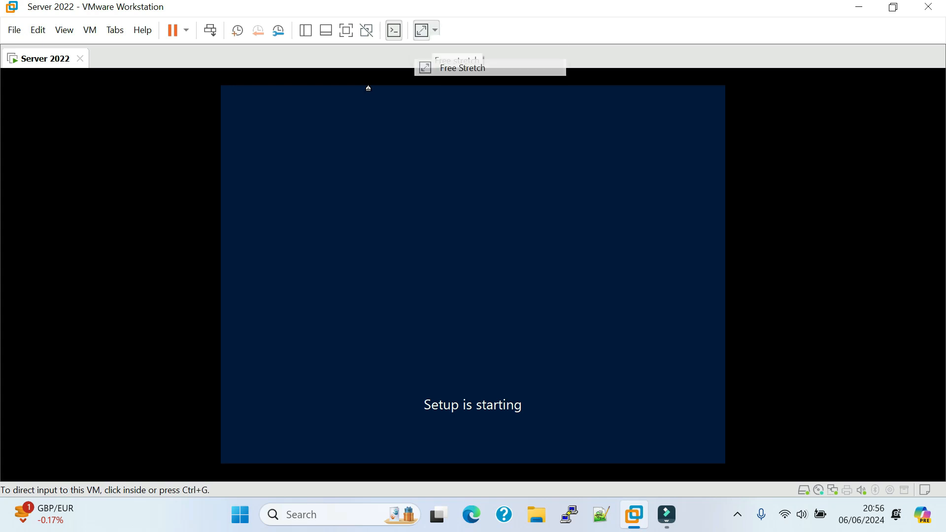
{"action": "left_click", "coordinate": [489, 247]}
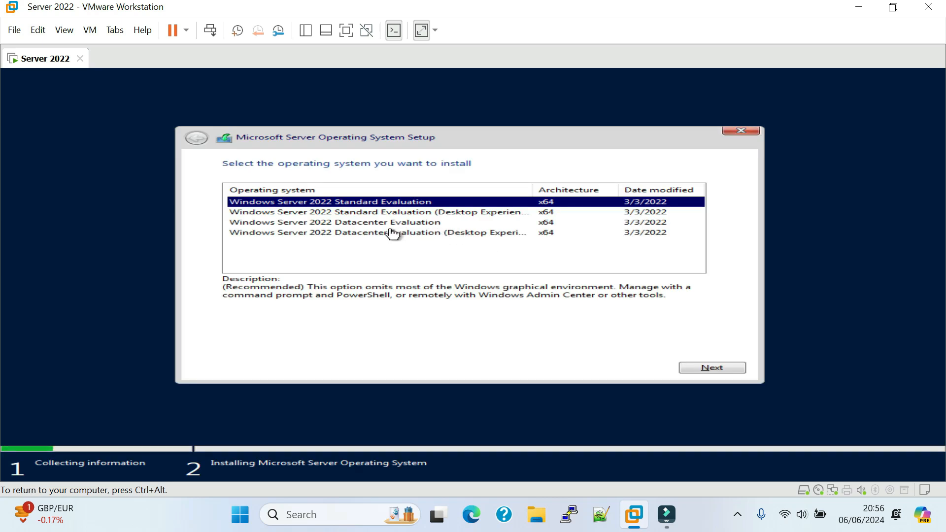
Step: Choose Windows Server 2022 Datacenter Evaluation (Desktop Experience) as the operating system and accept the license terms
{"action": "left_click", "coordinate": [371, 235]}
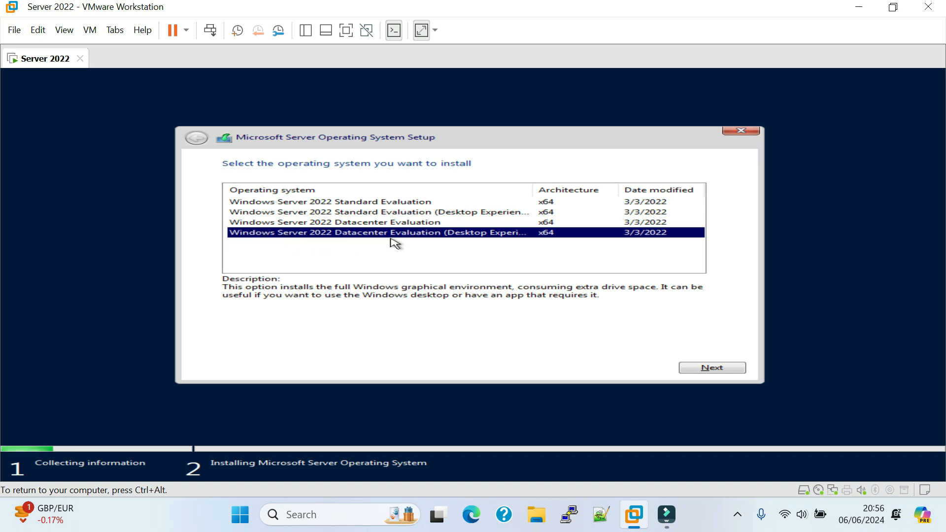
{"action": "left_click", "coordinate": [695, 371]}
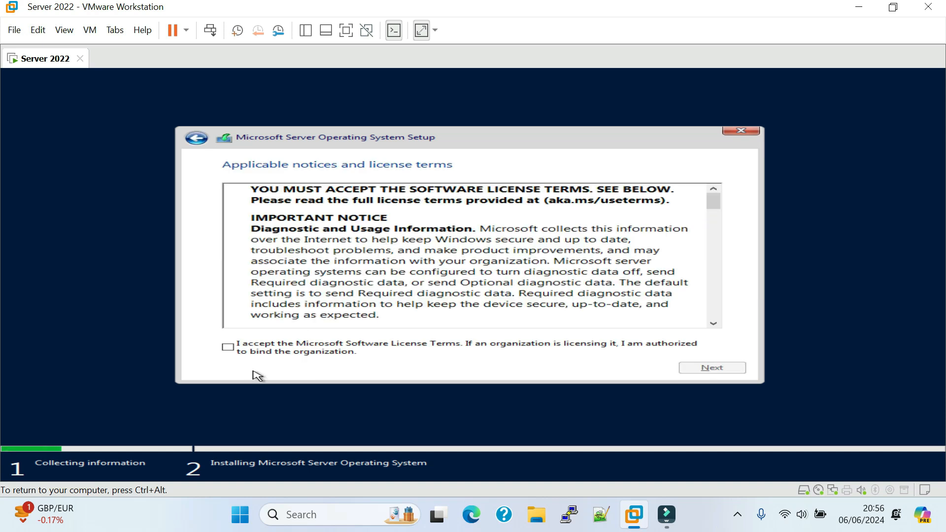
{"action": "left_click", "coordinate": [230, 347]}
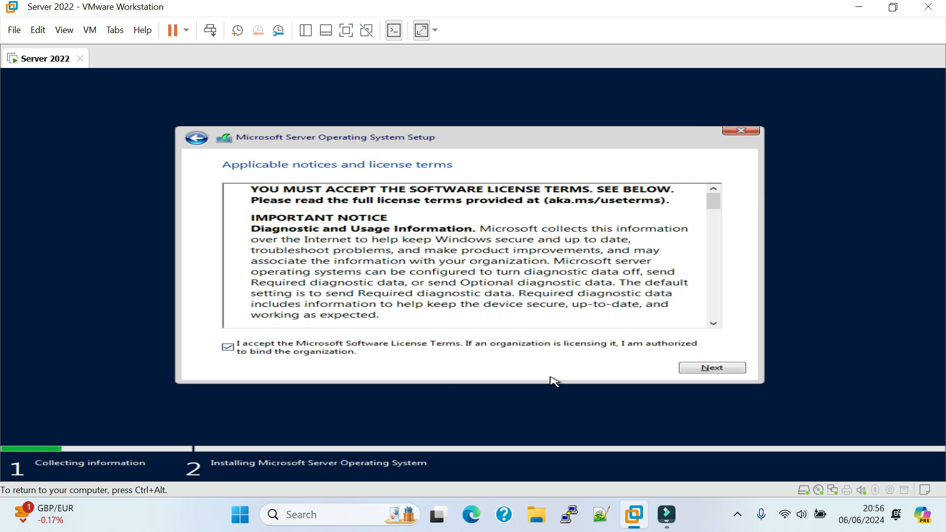
{"action": "left_click", "coordinate": [717, 368]}
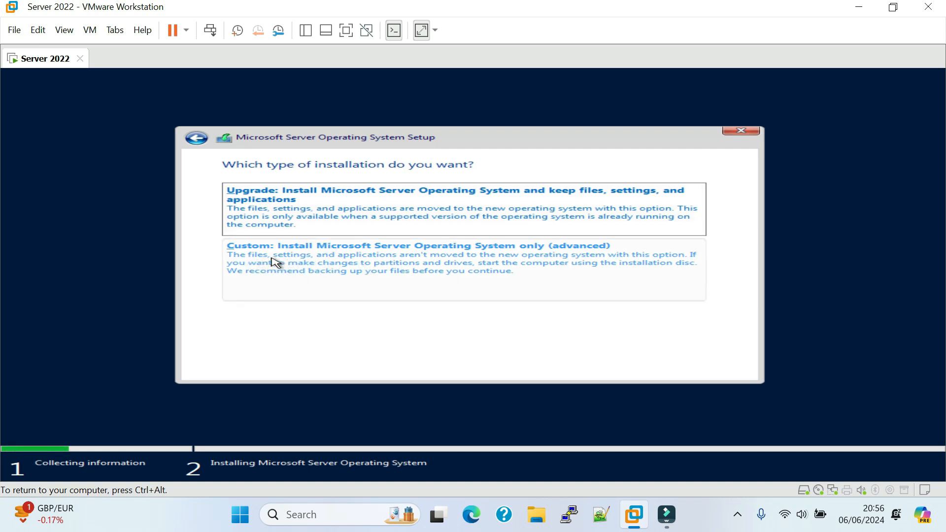
Step: Choose the Custom installation, create a partition from all of Drive 0's unallocated space, and install onto the primary partition
{"action": "left_click", "coordinate": [276, 262]}
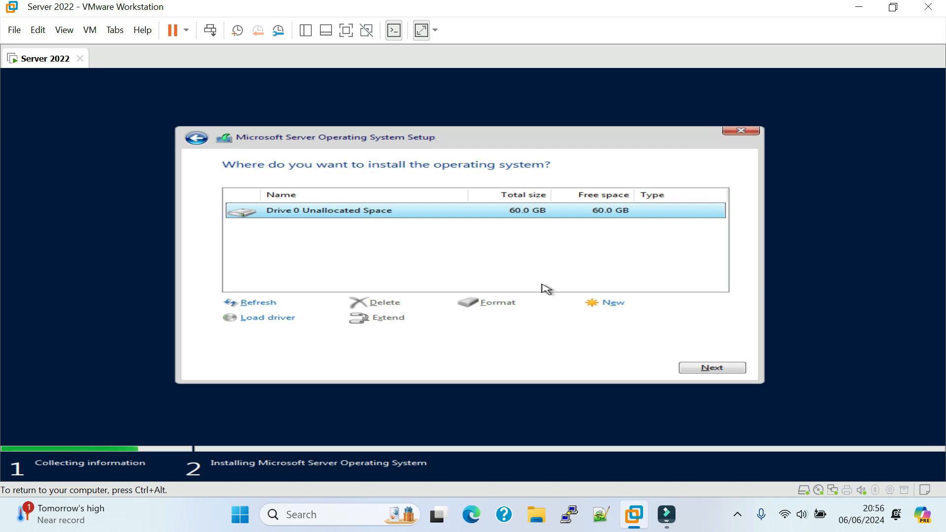
{"action": "left_click", "coordinate": [611, 304]}
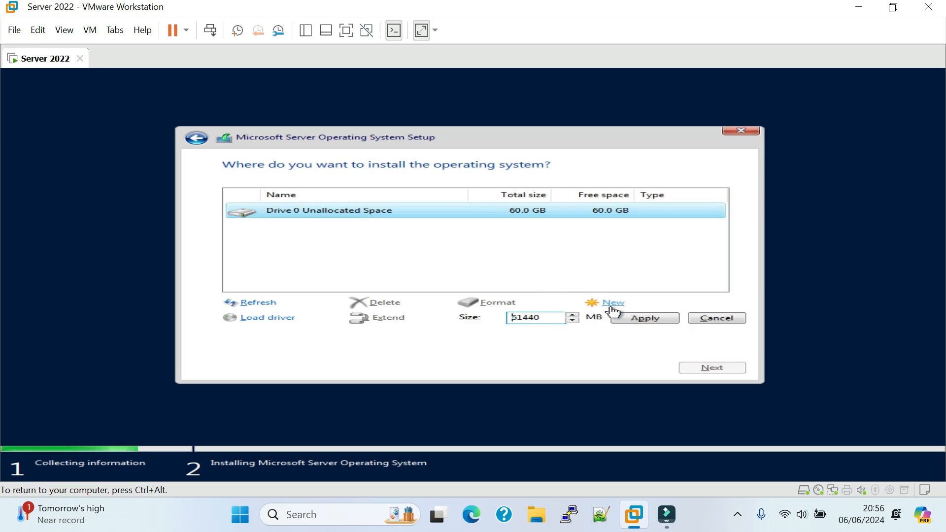
{"action": "left_click", "coordinate": [643, 321]}
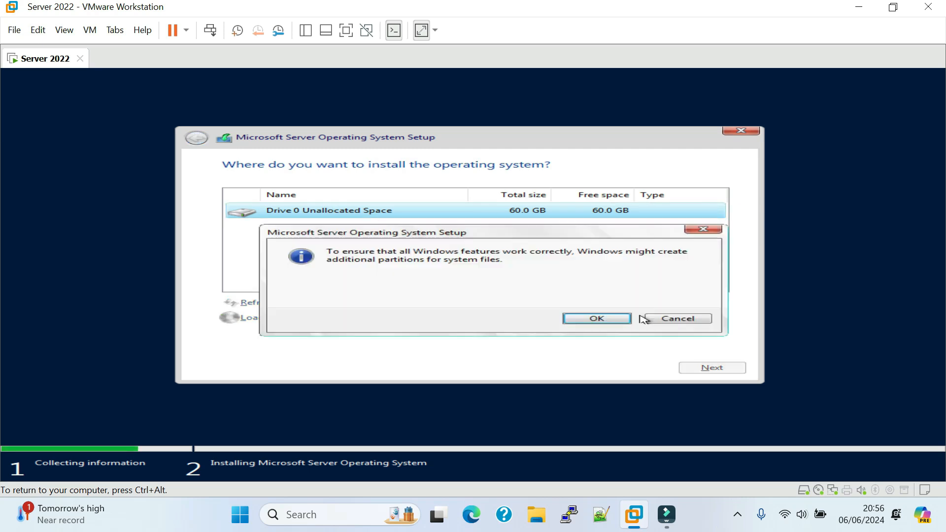
{"action": "left_click", "coordinate": [595, 319]}
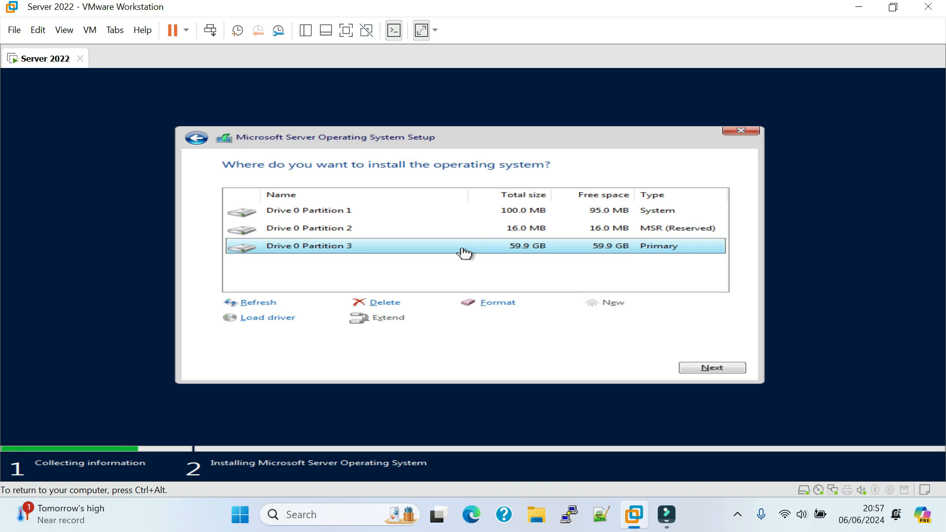
{"action": "left_click", "coordinate": [729, 370]}
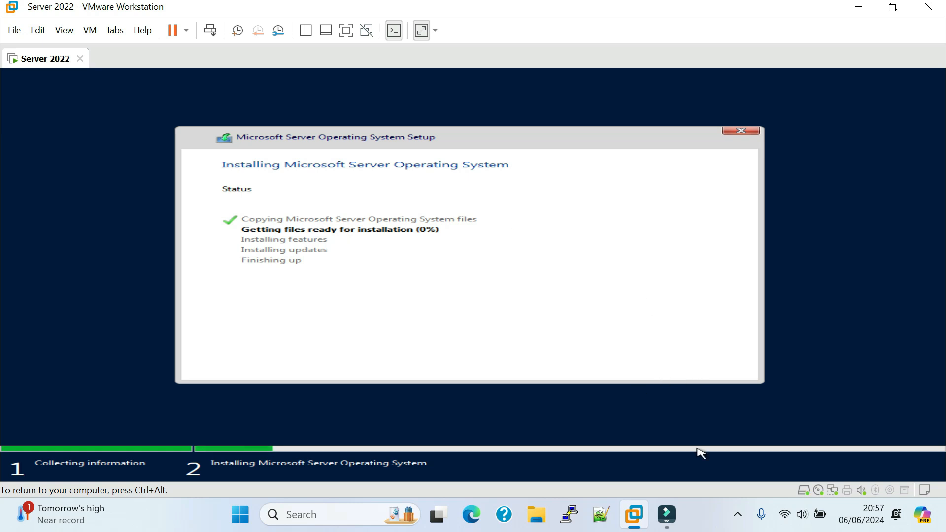
Step: Release input from the guest while files install, return control to it, and restart the server immediately to continue setup
{"action": "key", "text": "ctrl+alt"}
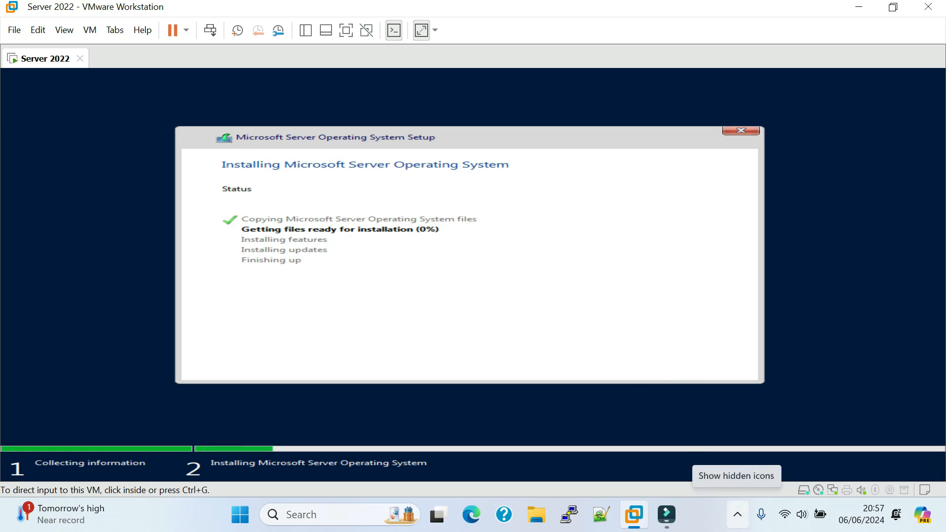
{"action": "left_click", "coordinate": [429, 264]}
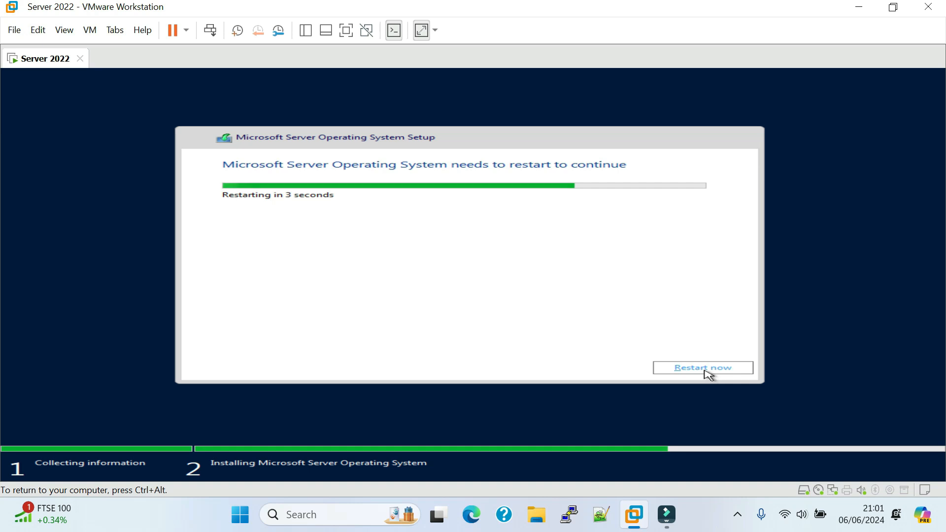
{"action": "left_click", "coordinate": [705, 372]}
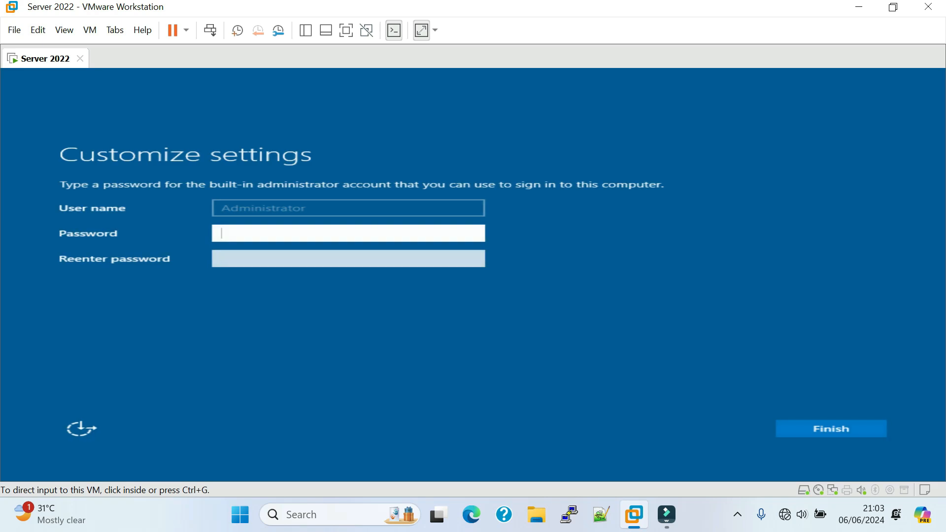
Step: Enter and re-enter a password for the built-in administrator account and finish customizing the settings
{"action": "left_click", "coordinate": [227, 205]}
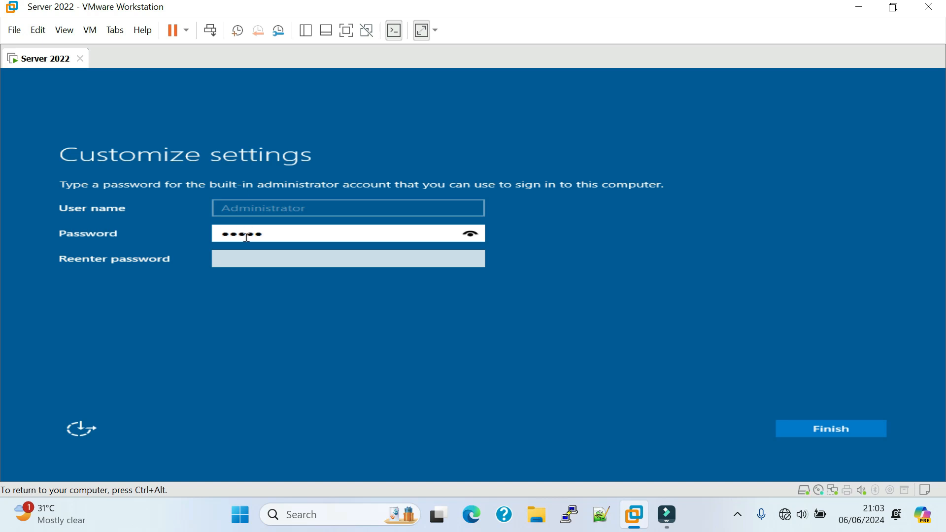
{"action": "double_click", "coordinate": [246, 238]}
{"action": "type", "text": "••"}
{"action": "key", "text": "Tab"}
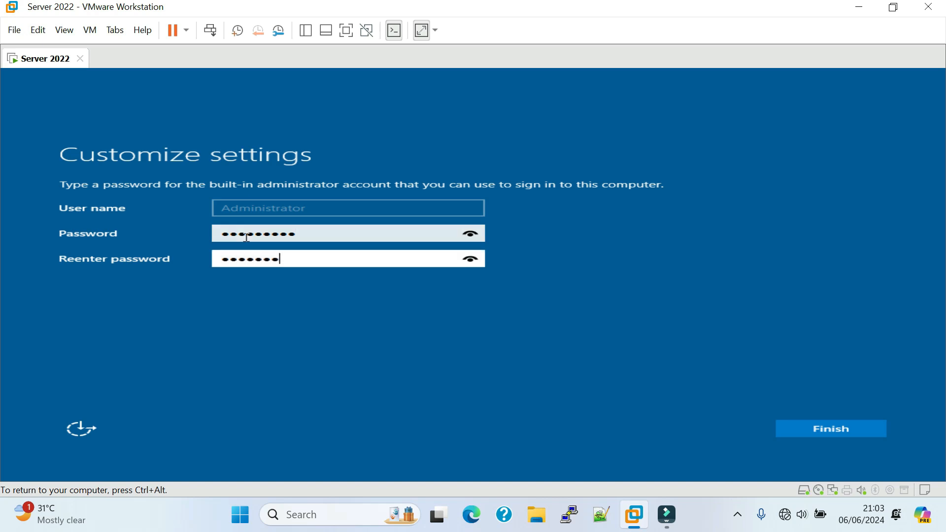
{"action": "left_click", "coordinate": [859, 431]}
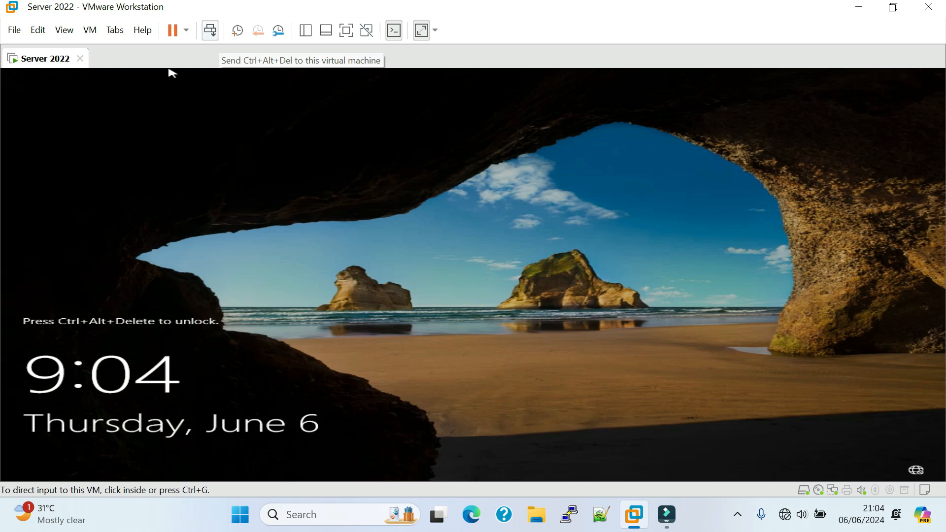
Step: Unlock the virtual machine and sign in to the Administrator account with its password
{"action": "key", "text": "ctrl+alt+Insert"}
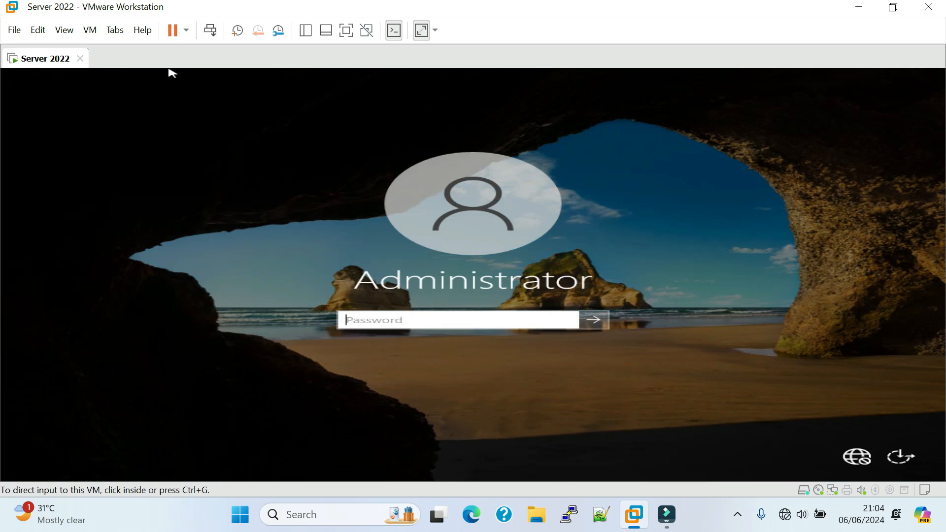
{"action": "left_click", "coordinate": [356, 317]}
{"action": "type", "text": "P"}
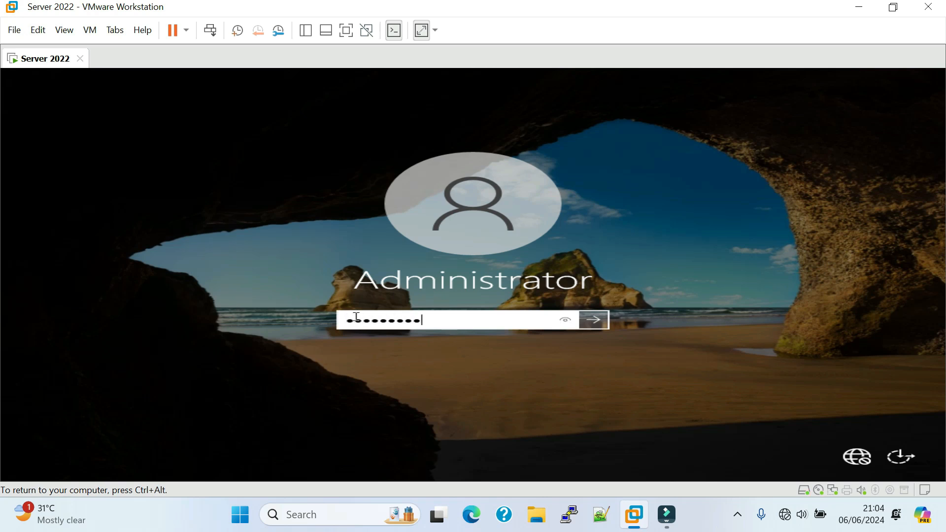
{"action": "key", "text": "Return"}
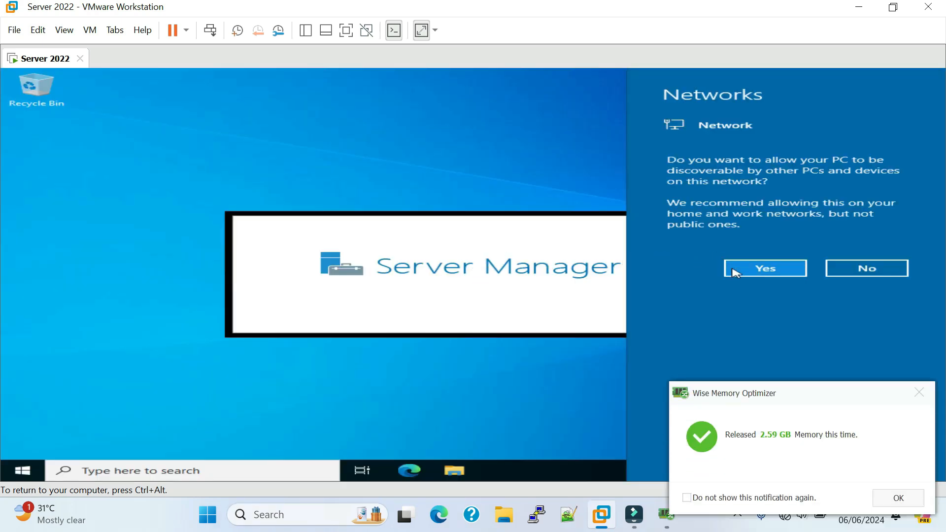
Step: Allow the server to be discoverable on the network and permanently dismiss the Windows Admin Center message
{"action": "left_click", "coordinate": [899, 474]}
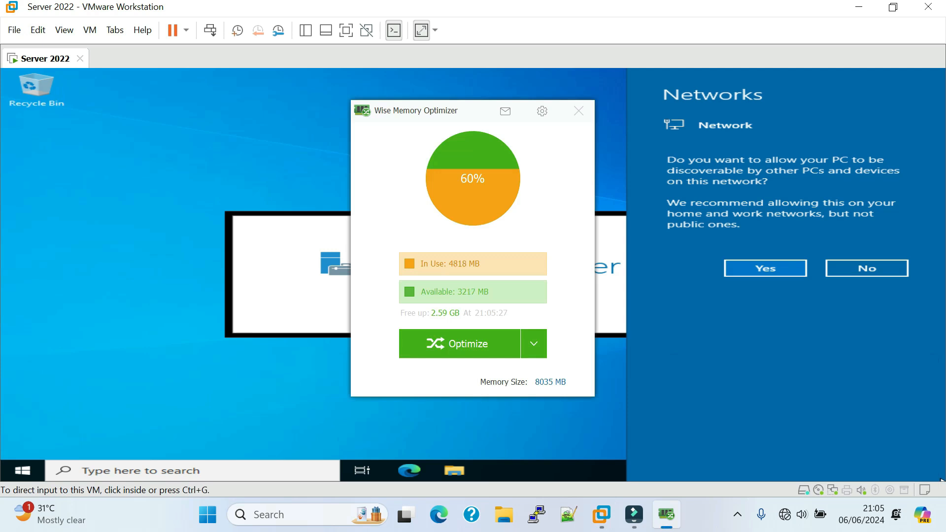
{"action": "left_click", "coordinate": [782, 270]}
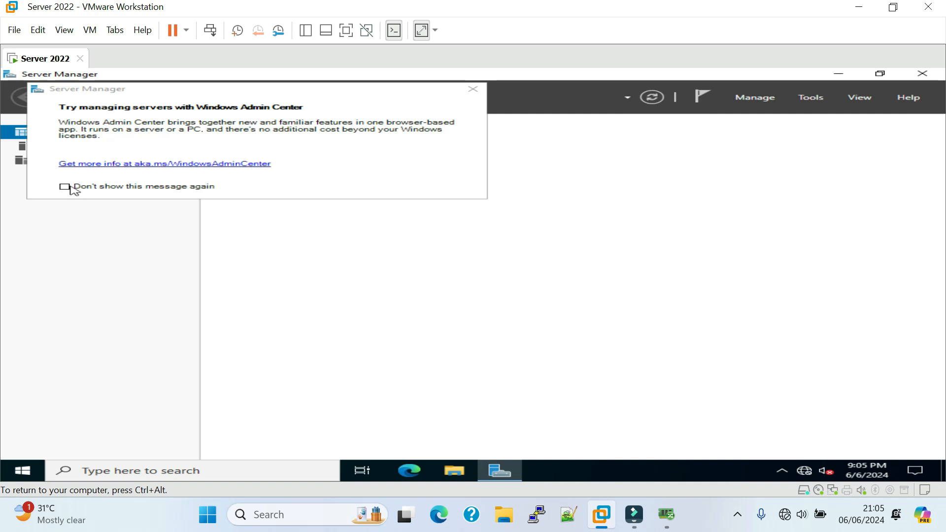
{"action": "left_click", "coordinate": [71, 186]}
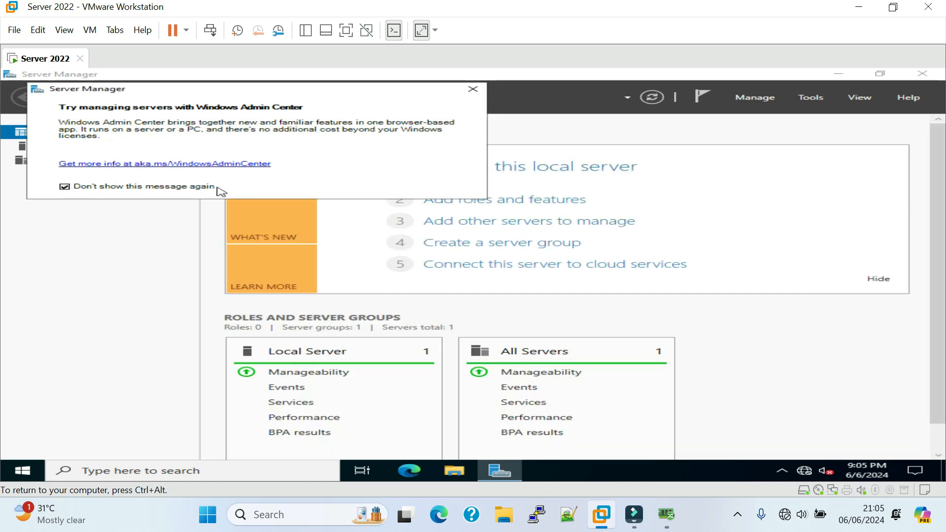
{"action": "left_click", "coordinate": [473, 88]}
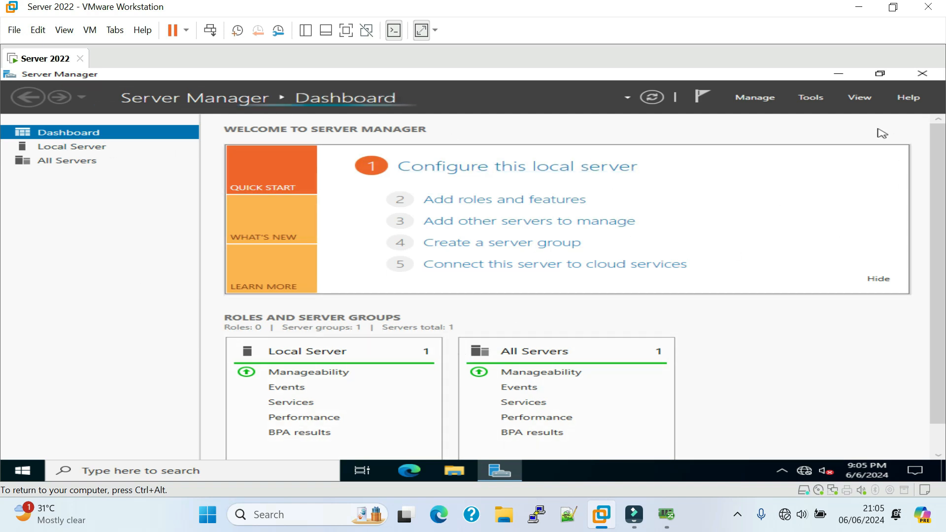
Step: Minimize Server Manager and show the hidden notification-area icons on the server's desktop
{"action": "left_click", "coordinate": [838, 73]}
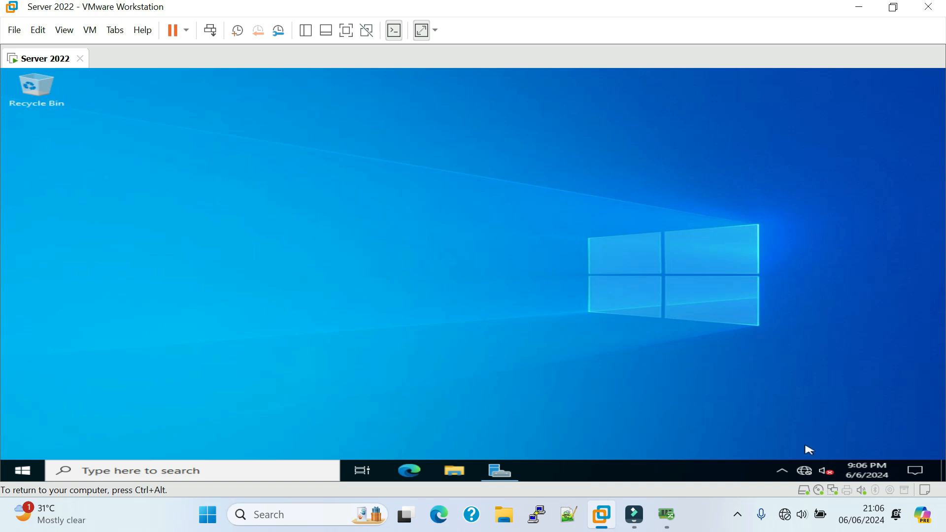
{"action": "left_click", "coordinate": [784, 475]}
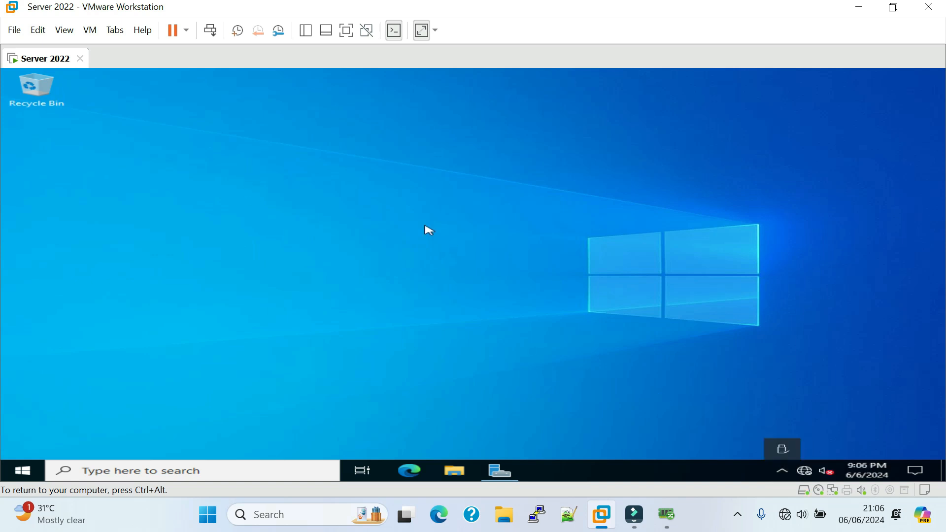